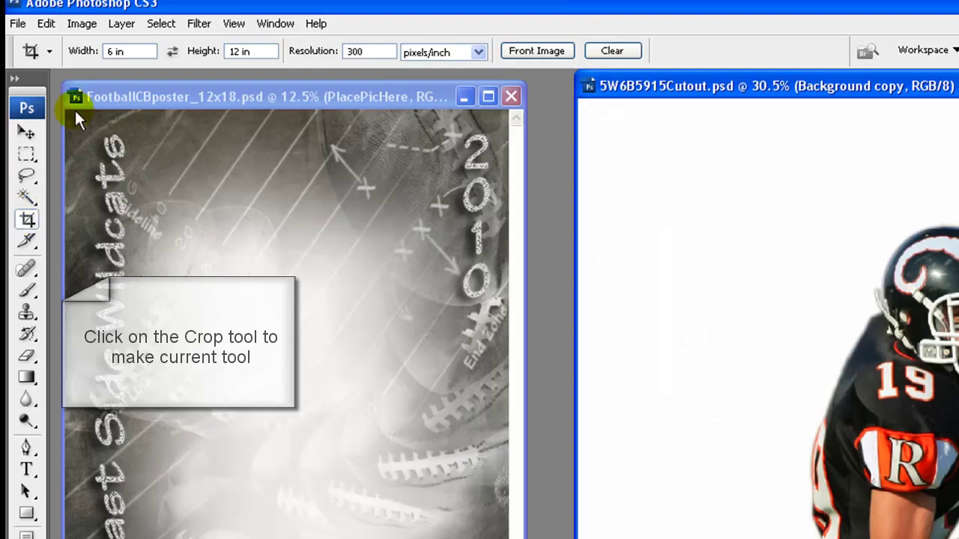
- Set the Crop tool to 8 in wide, 14 in high at 300 pixels/inch
click(27, 218)
double_click(110, 51)
text(3)
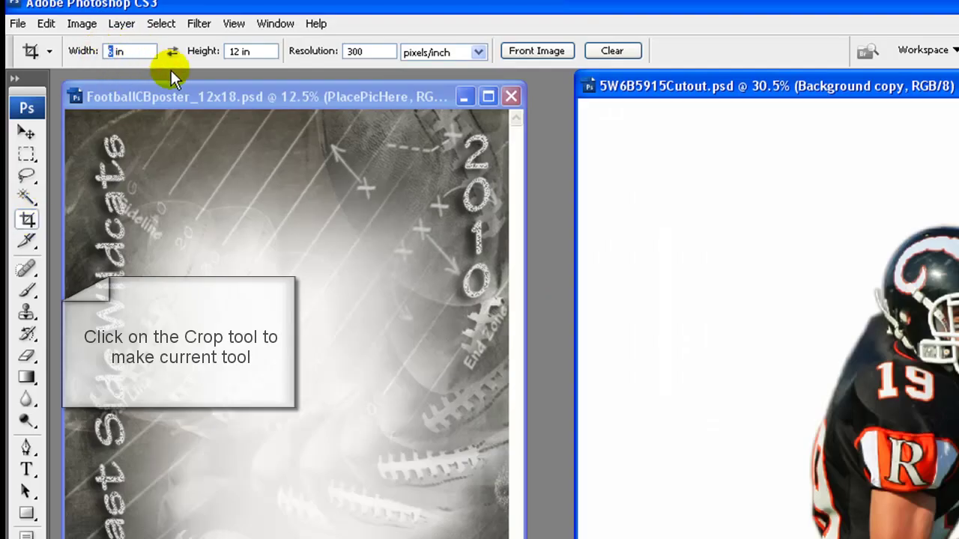
text(8)
double_click(235, 53)
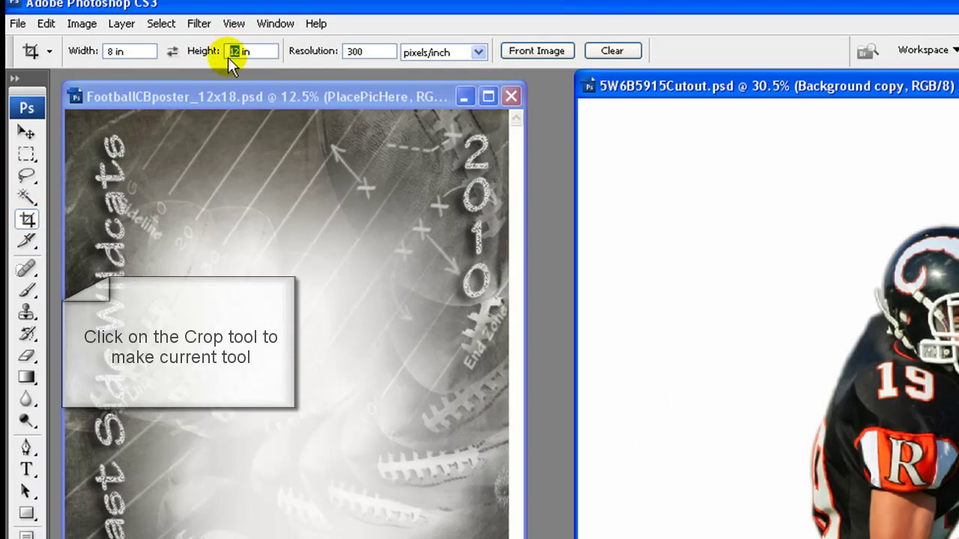
text(14)
double_click(356, 52)
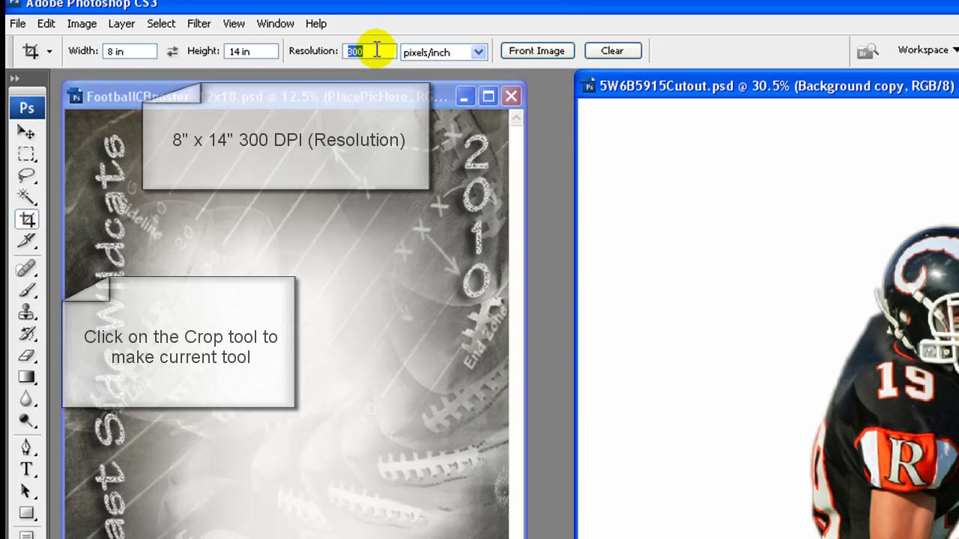
text(300)
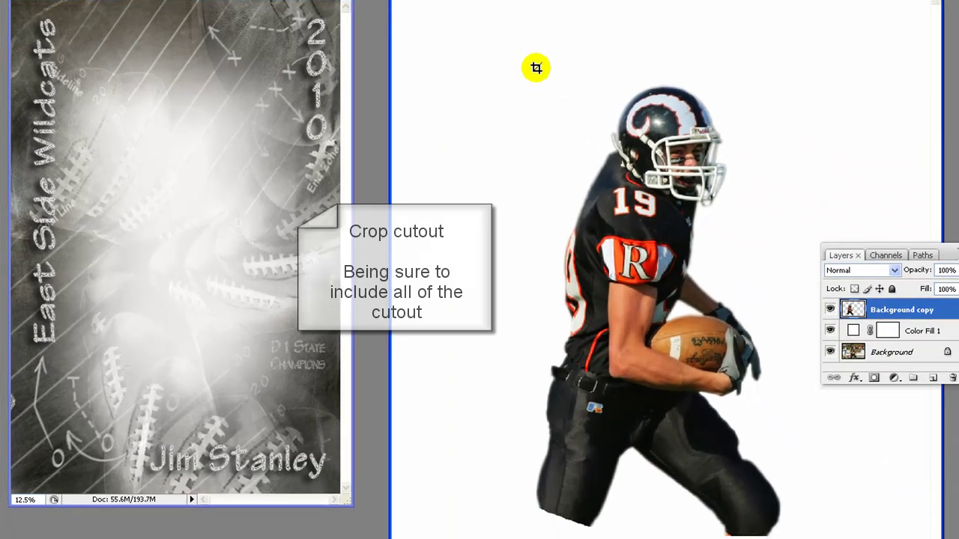
- Draw the crop frame around the whole player and tighten its top corners
drag(599, 104, 948, 538)
drag(855, 530, 852, 526)
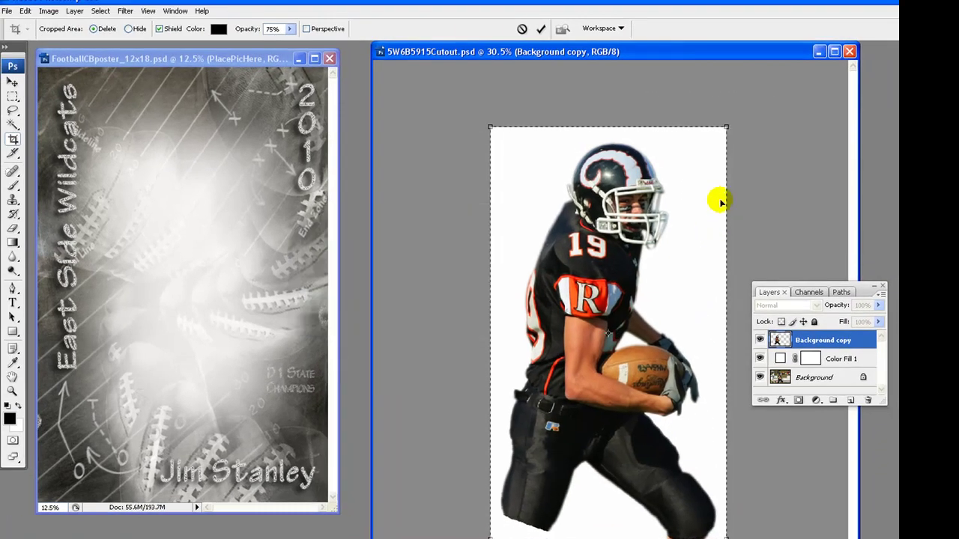
drag(726, 127, 712, 137)
drag(500, 141, 510, 147)
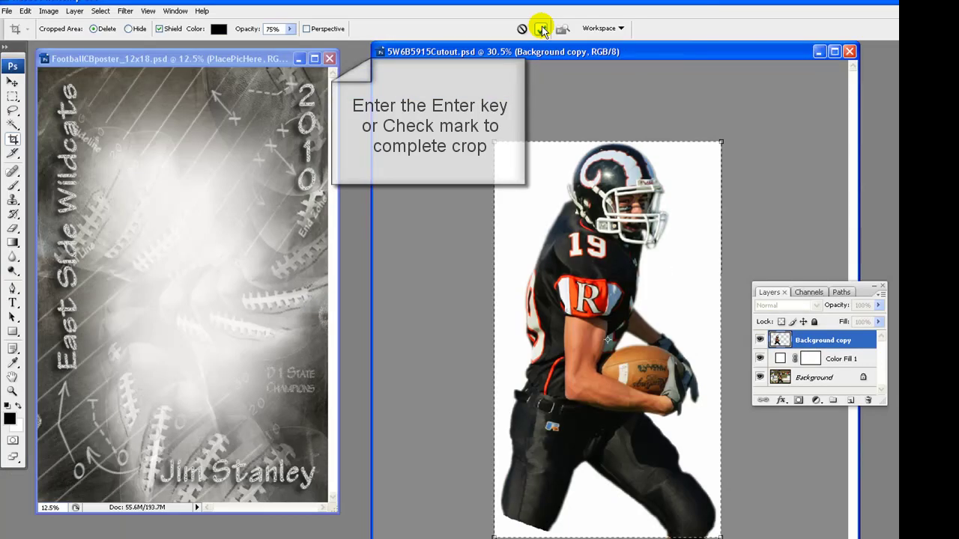
- Commit the crop and drag the player's Background copy layer into the poster template
click(541, 29)
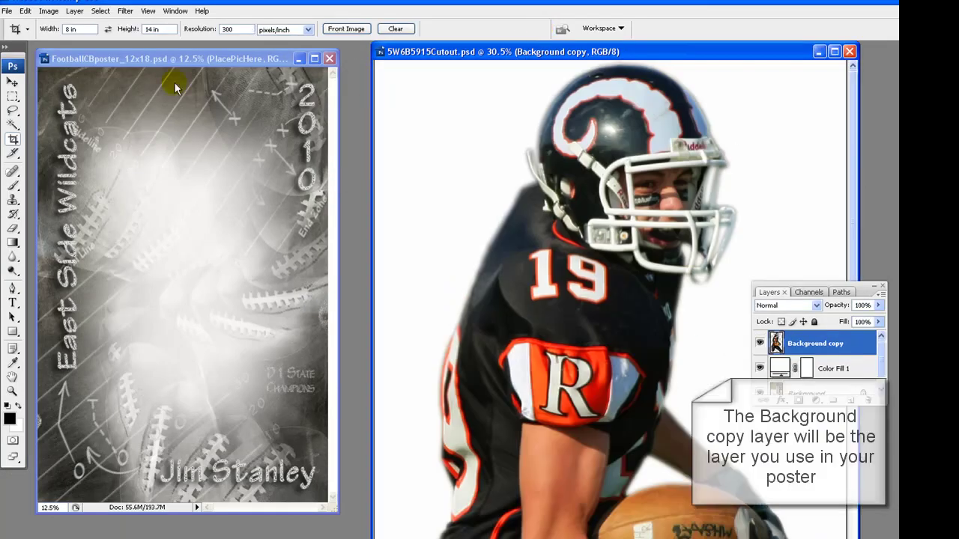
click(12, 81)
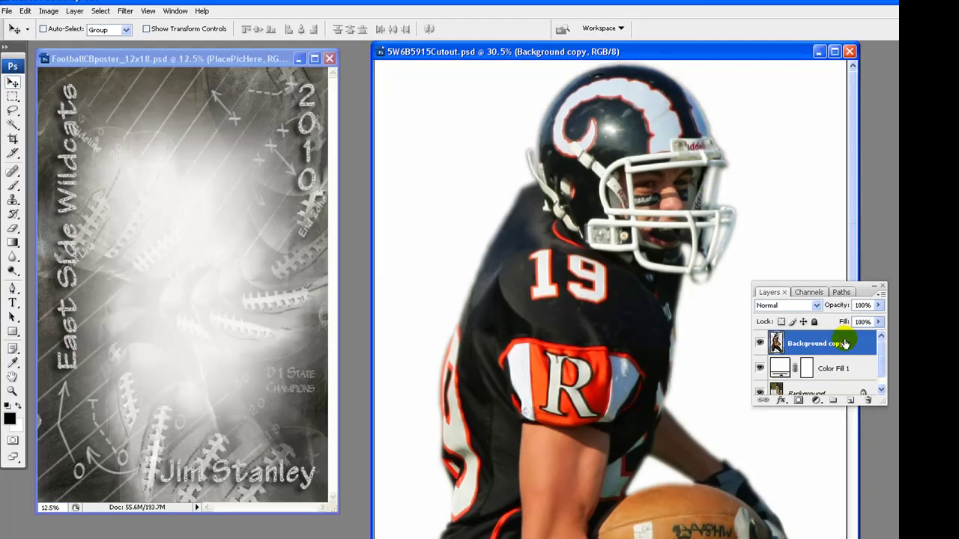
drag(847, 343, 274, 329)
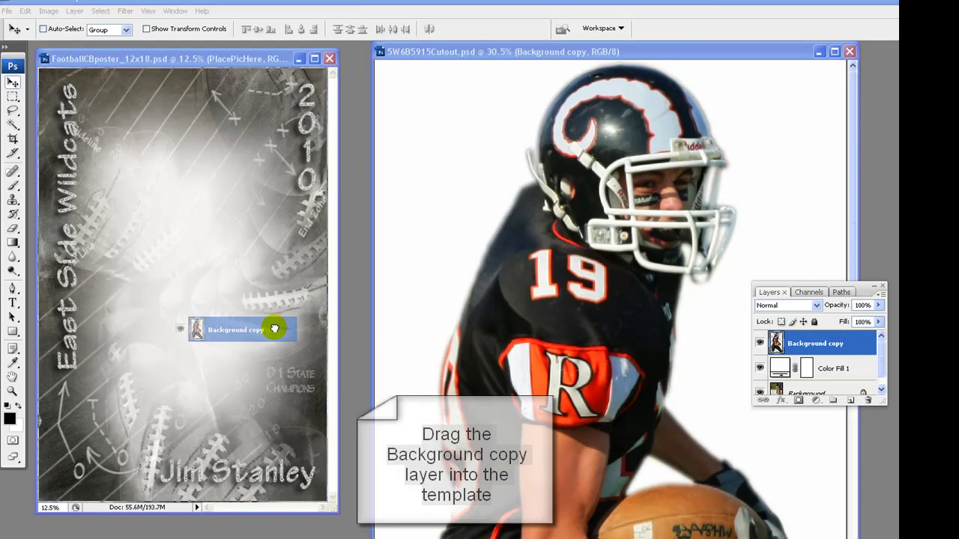
drag(274, 329, 242, 319)
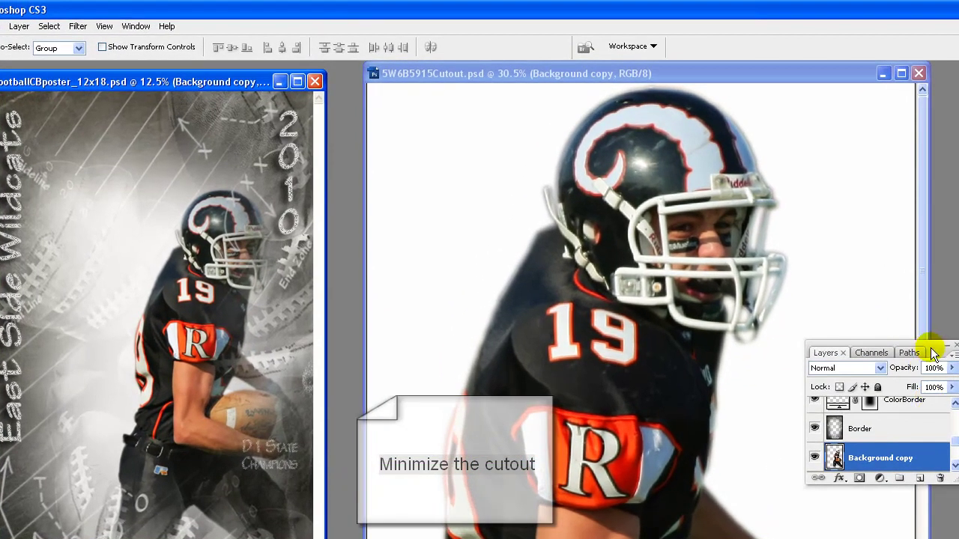
- Minimize the cutout document and enlarge the Layers palette to show every layer
click(882, 73)
drag(931, 349, 715, 200)
drag(741, 329, 851, 538)
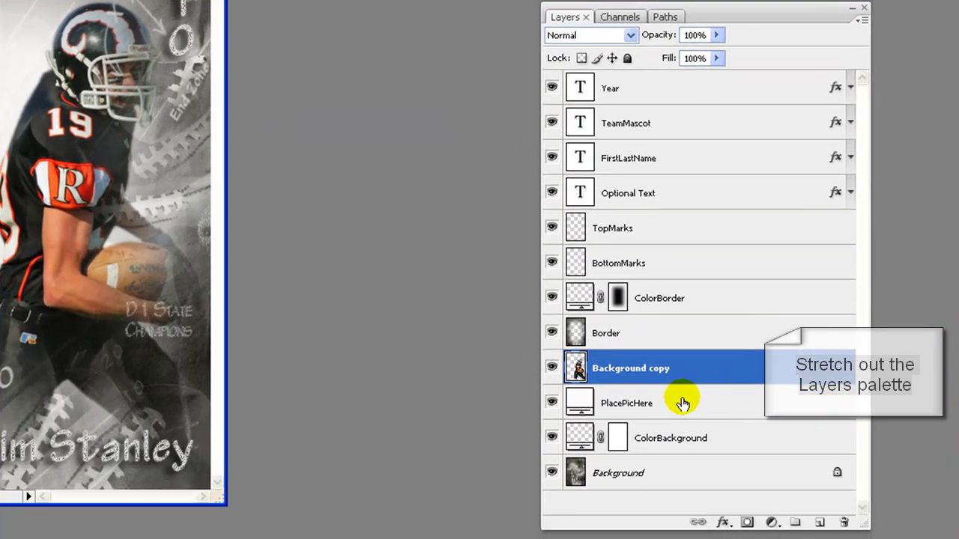
- Hide the PlacePicHere, Border and ColorBorder layers
click(686, 419)
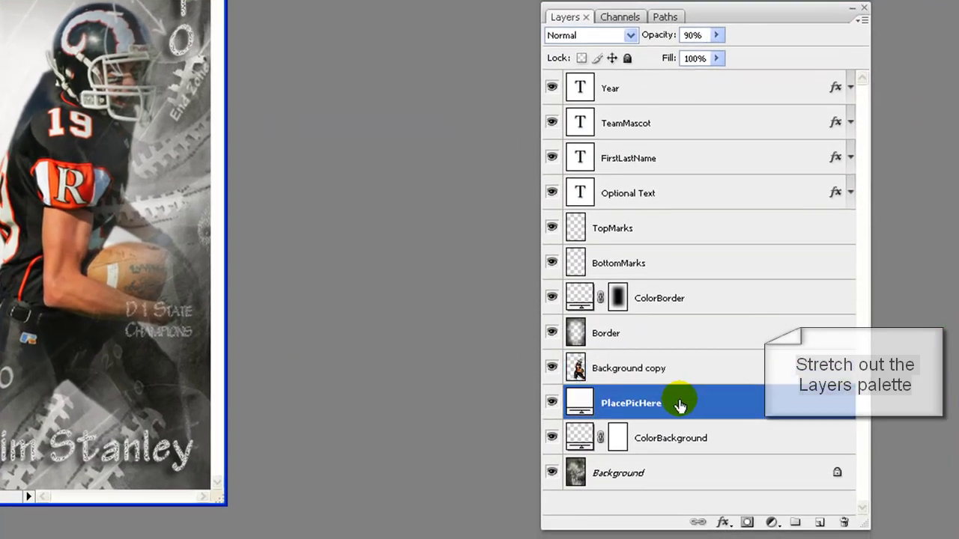
click(552, 403)
click(551, 334)
click(551, 298)
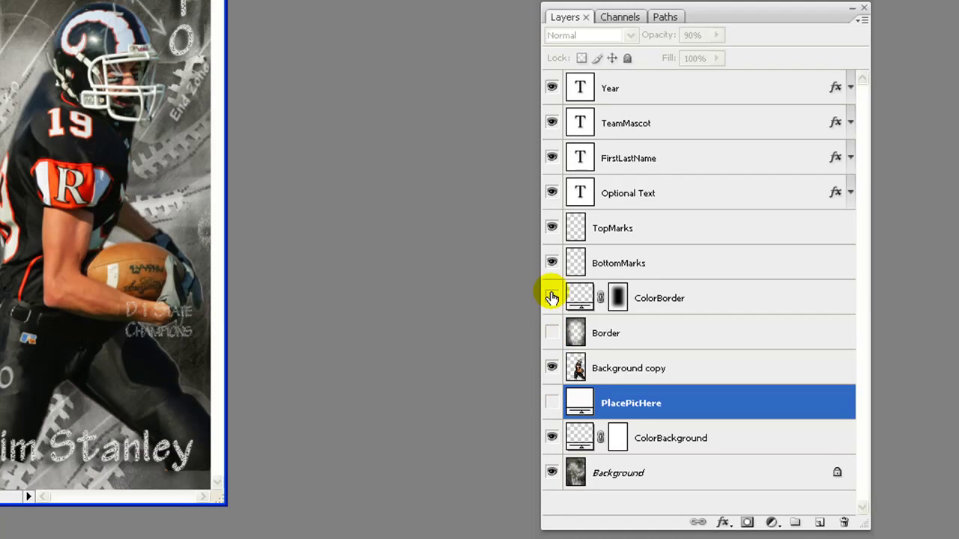
- Rename the Background copy layer to 'Cutout'
click(706, 372)
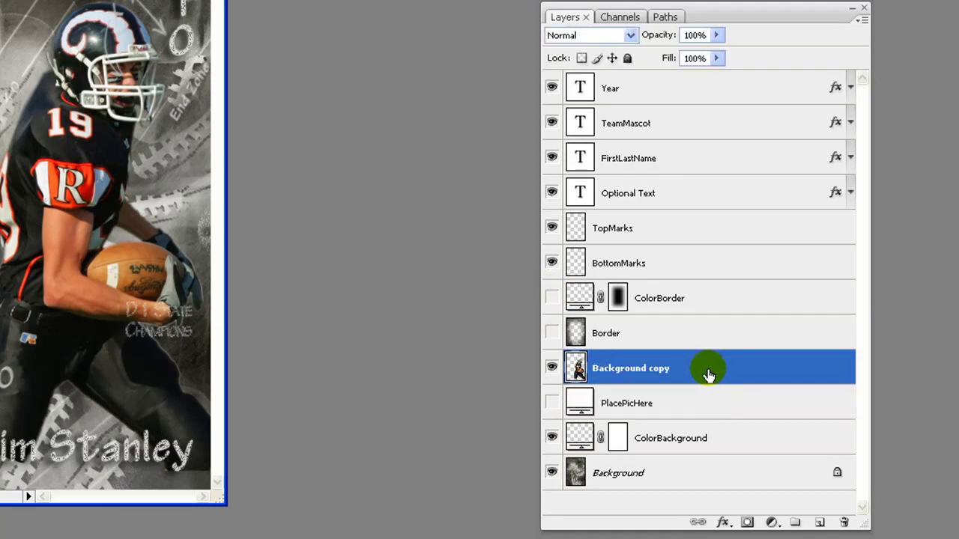
double_click(629, 370)
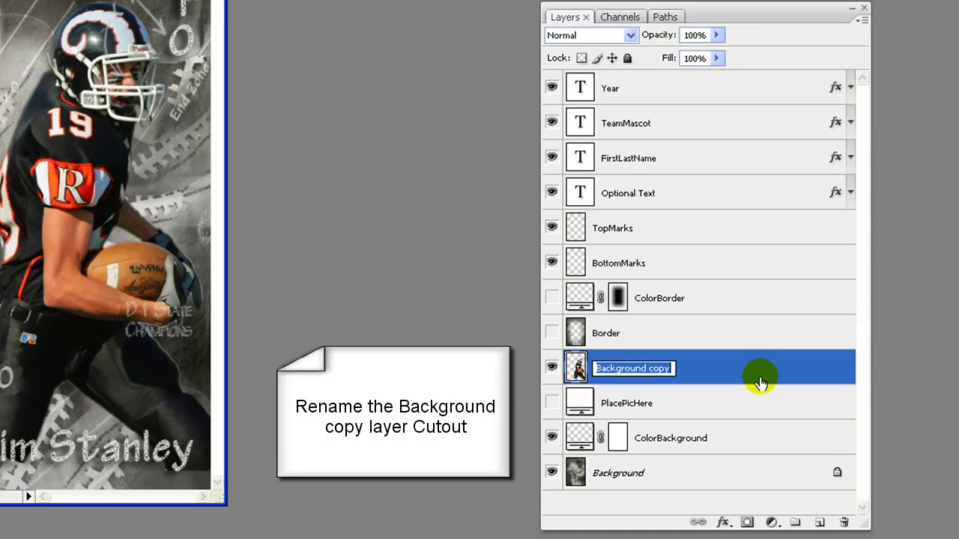
text(Cutout)
click(760, 383)
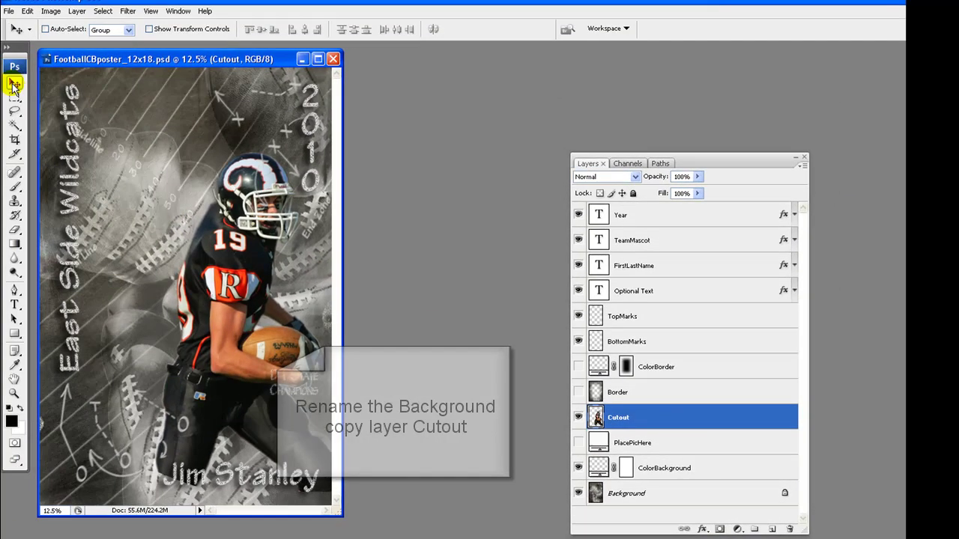
- Drag the Cutout player lower on the poster, then enlarge and zoom the window to check placement
drag(238, 237, 236, 272)
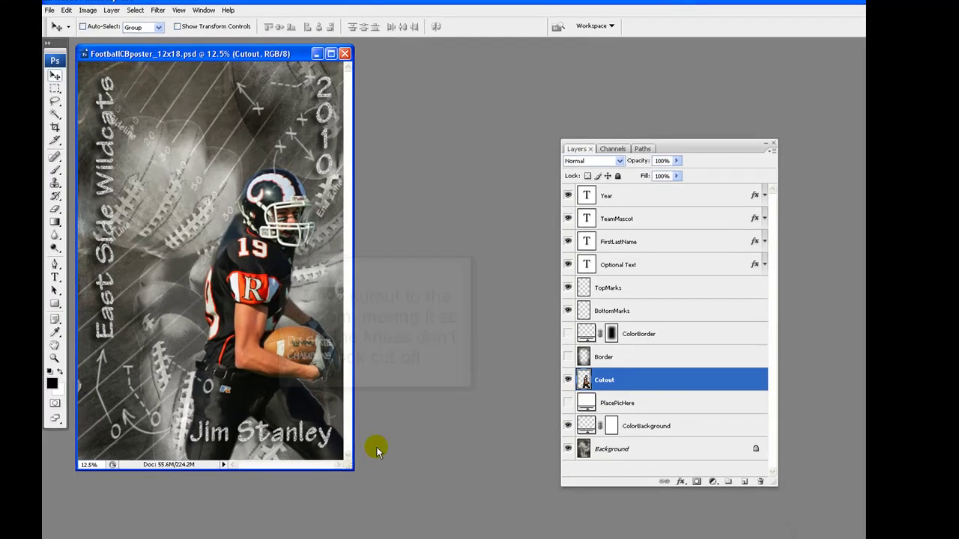
drag(353, 468, 522, 533)
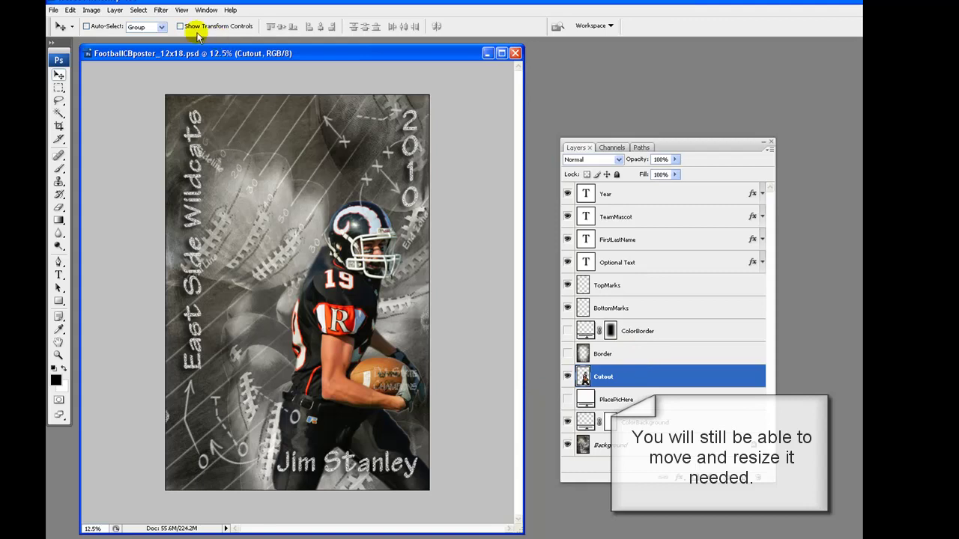
click(182, 11)
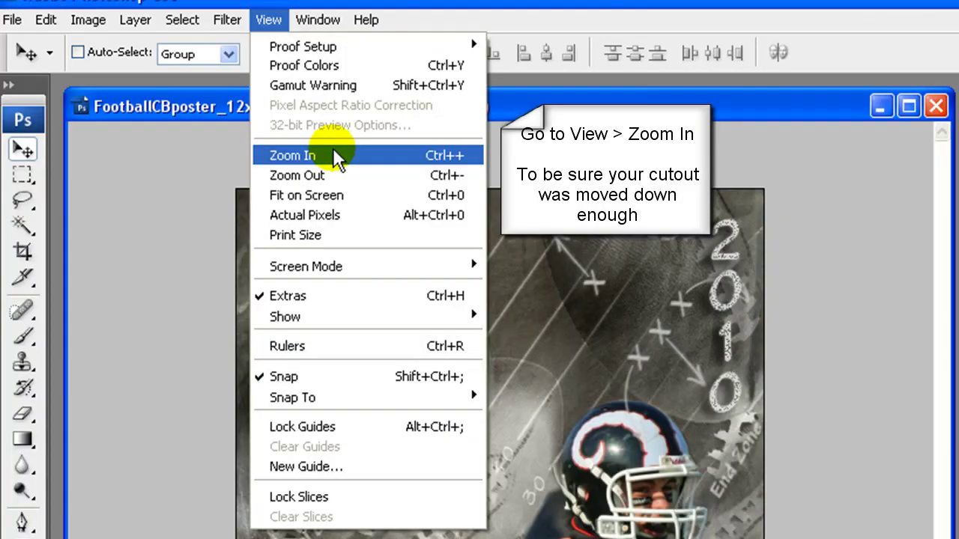
click(334, 150)
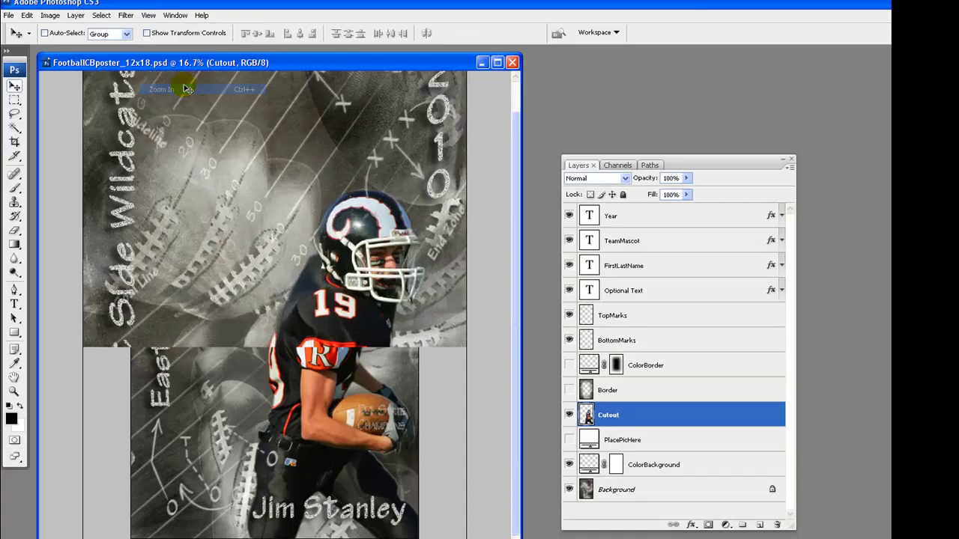
drag(522, 538, 582, 538)
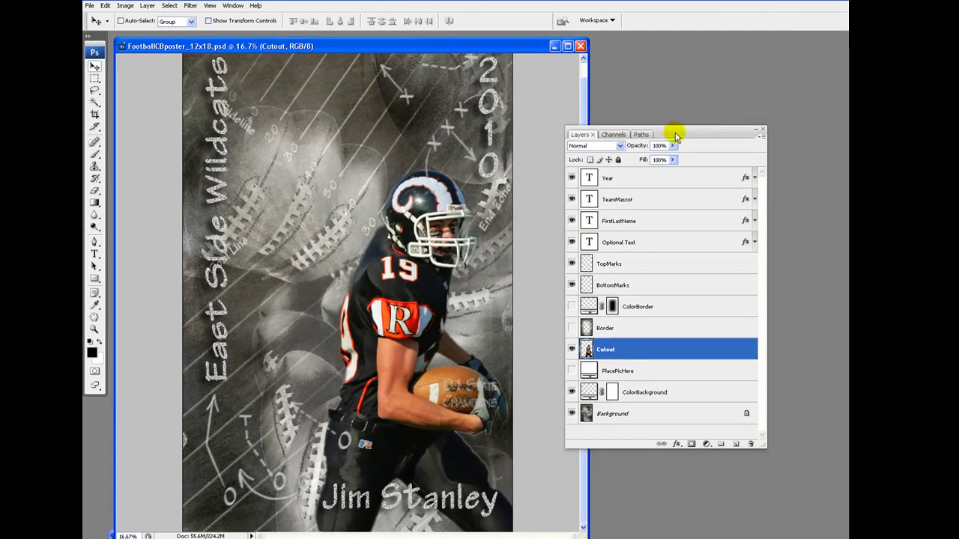
drag(672, 133, 718, 119)
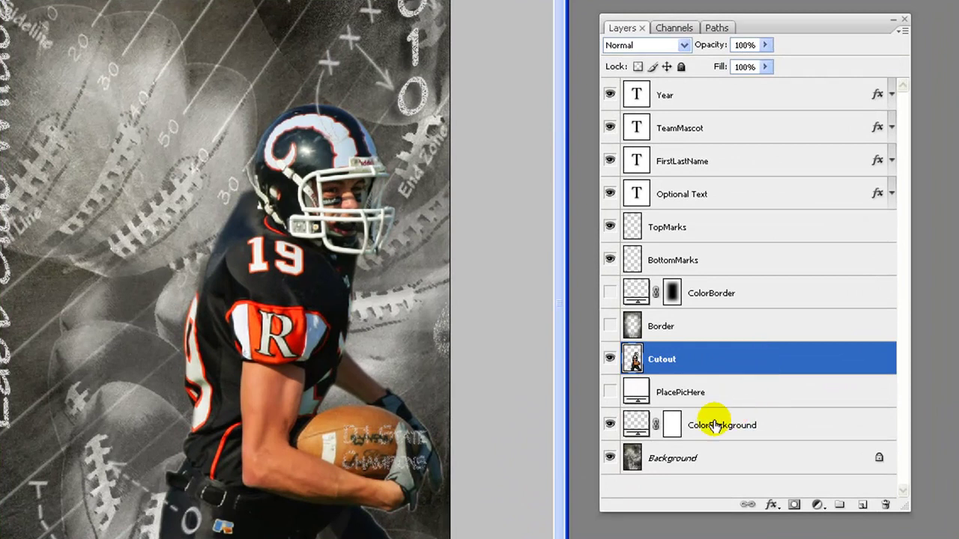
- Open ColorBackground's gradient in the Gradient Editor and choose the Black, White preset
double_click(635, 425)
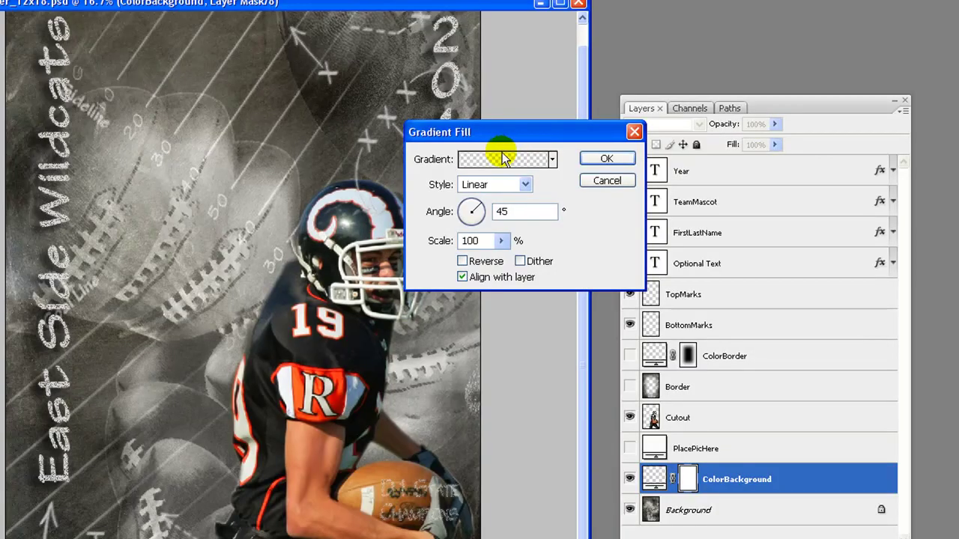
click(483, 84)
drag(559, 59, 825, 68)
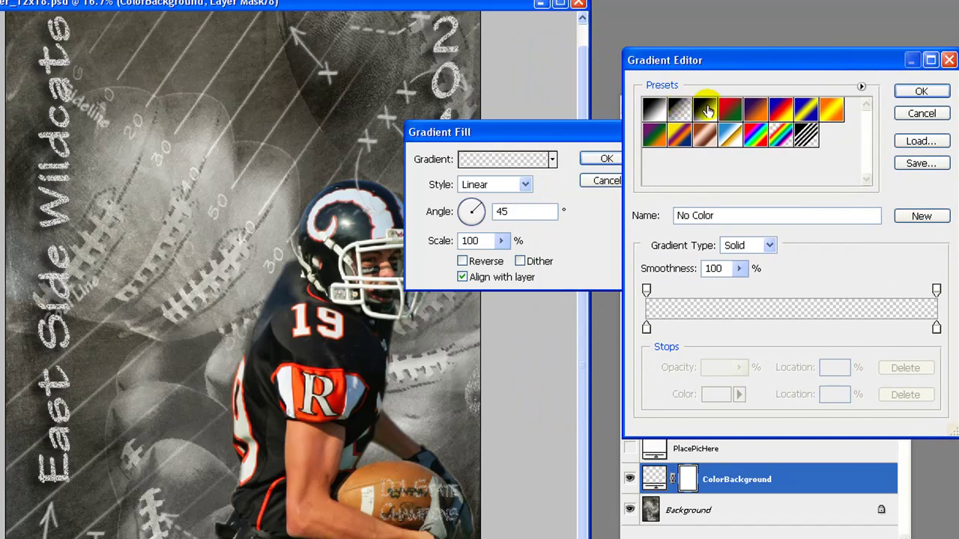
click(705, 110)
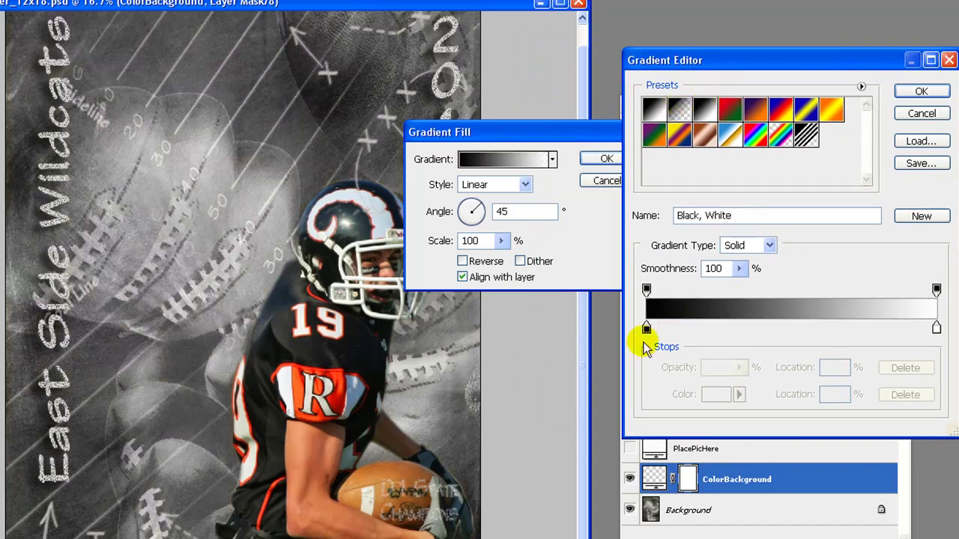
- Change the gradient's white end stop to orange fc5d09
click(936, 328)
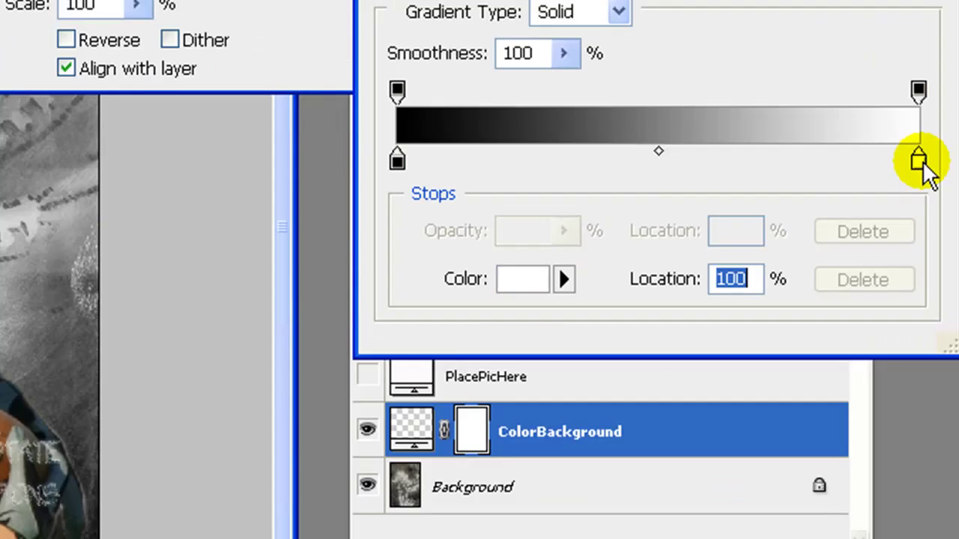
click(539, 485)
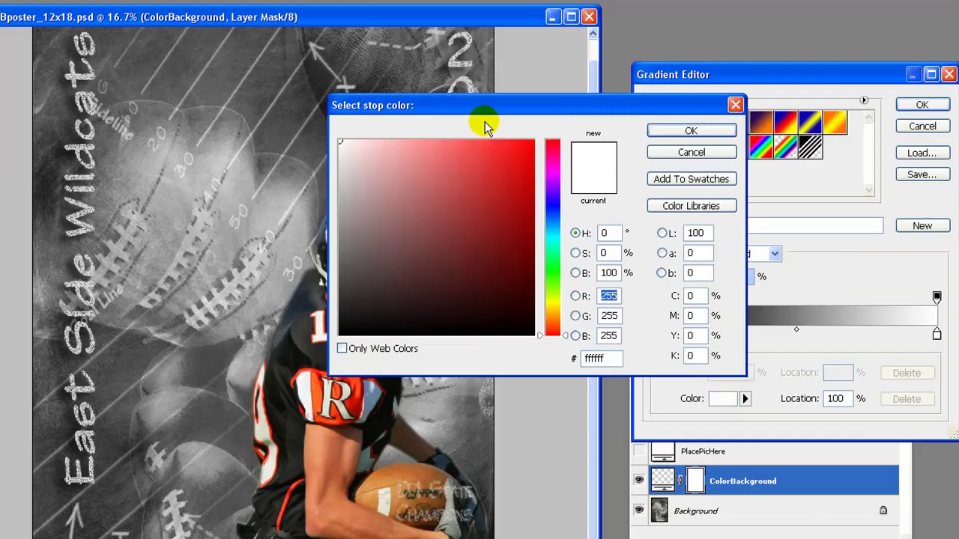
drag(487, 108, 592, 53)
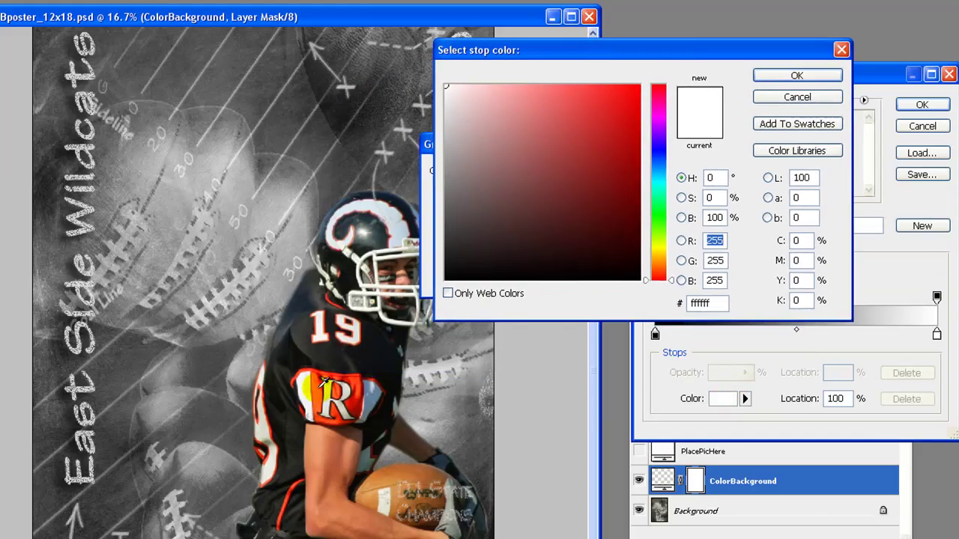
click(324, 383)
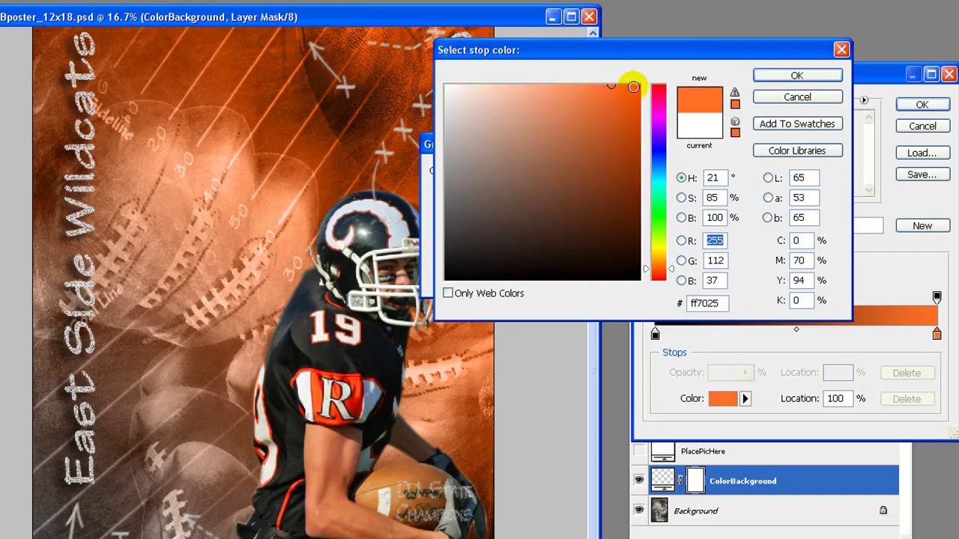
click(634, 88)
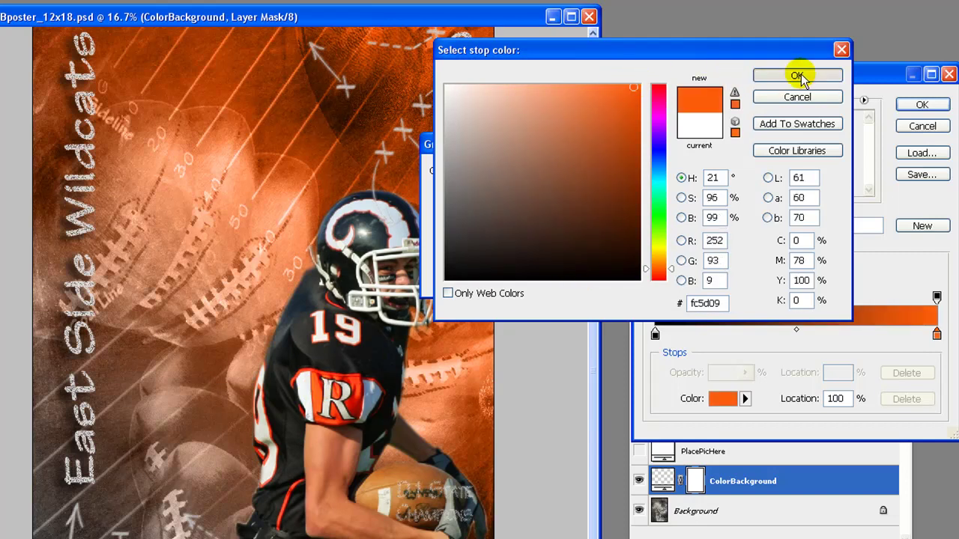
click(797, 75)
- Save the black-to-orange gradient as a new preset named 'BlackOrange'
double_click(688, 225)
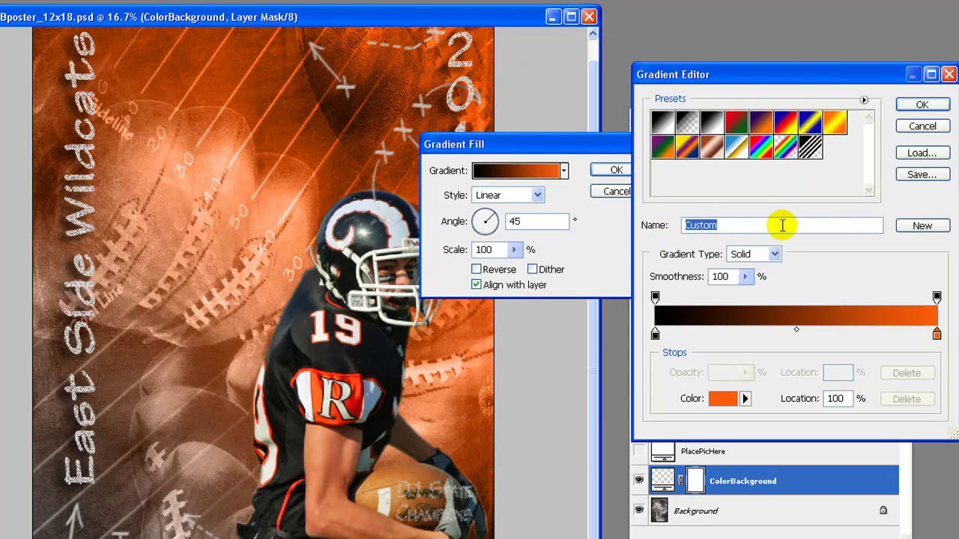
text(BlackOrange)
click(923, 226)
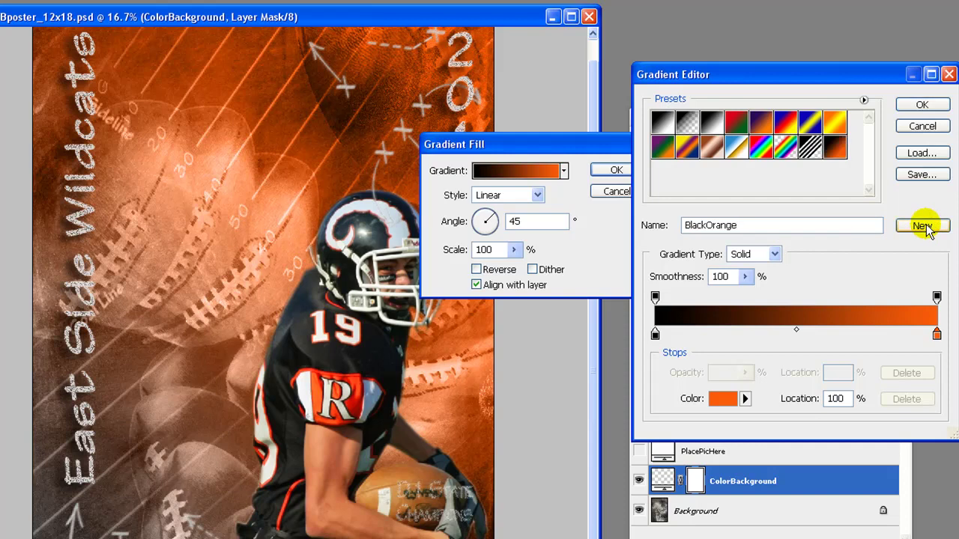
click(923, 105)
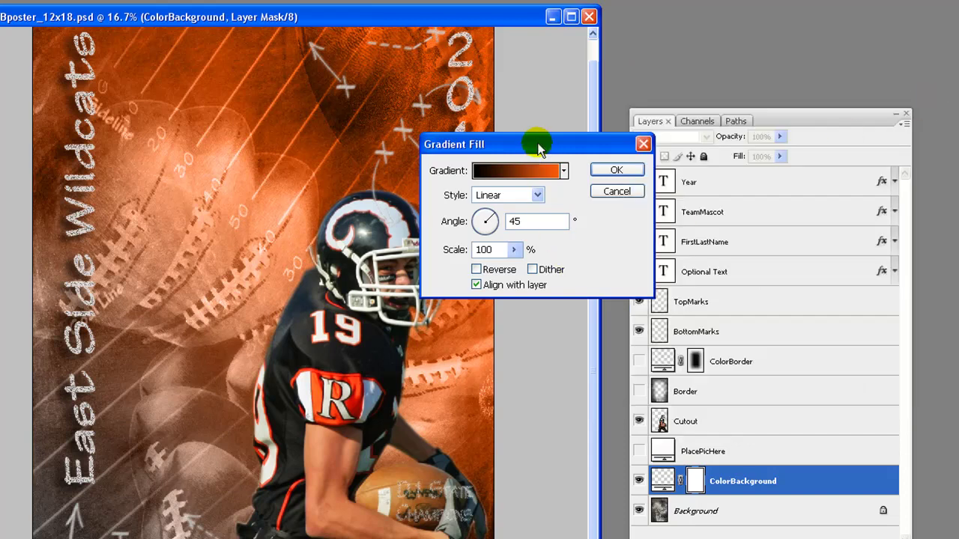
- Apply the Linear 45° gradient fill to ColorBackground, leaving Reverse off
drag(538, 143, 707, 144)
click(649, 272)
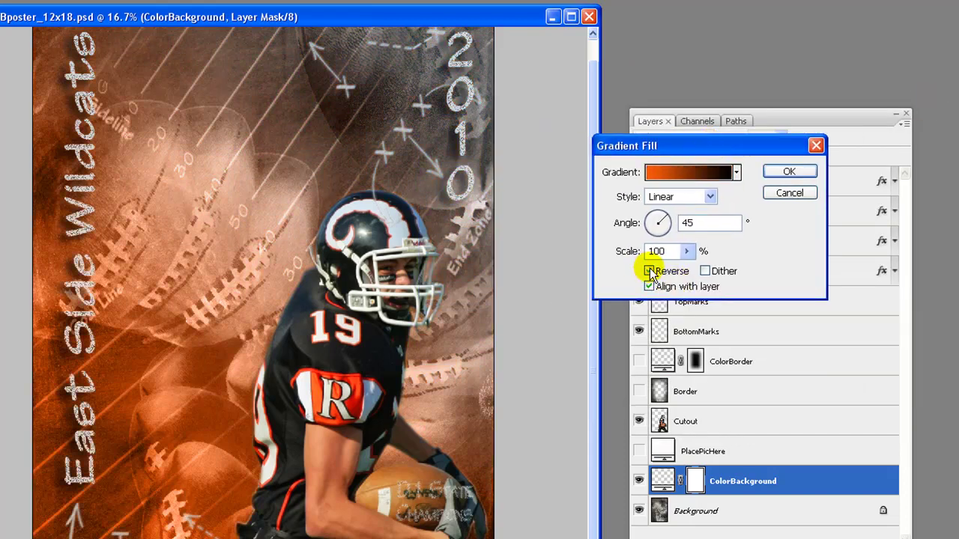
click(649, 271)
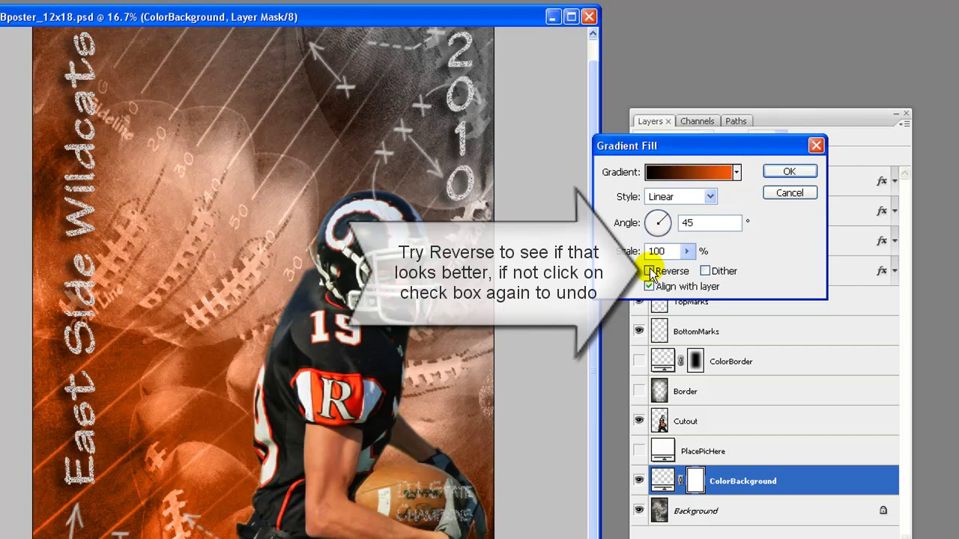
click(790, 172)
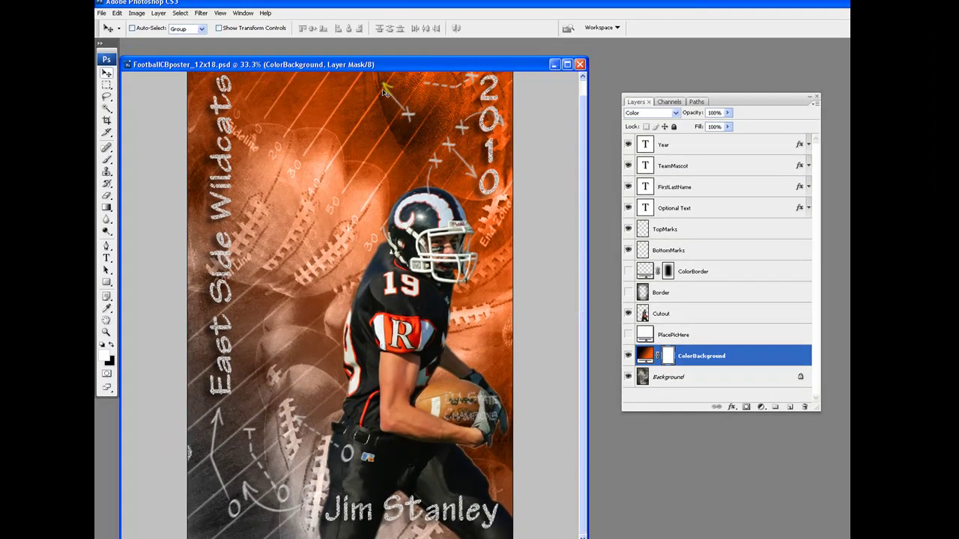
- Bring the 5W6B5900.JPG team photo into the poster as a new layer
drag(395, 63, 417, 50)
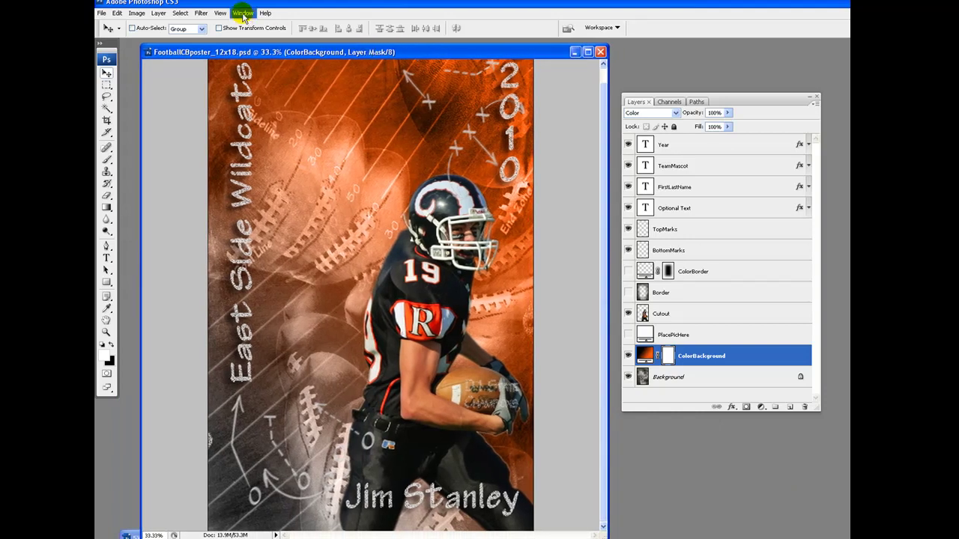
click(243, 13)
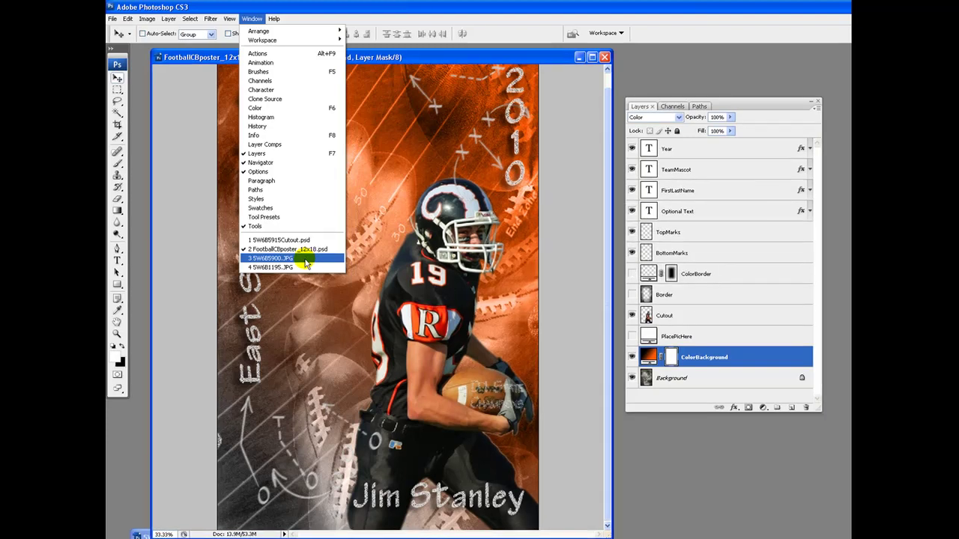
click(304, 258)
drag(314, 171, 585, 247)
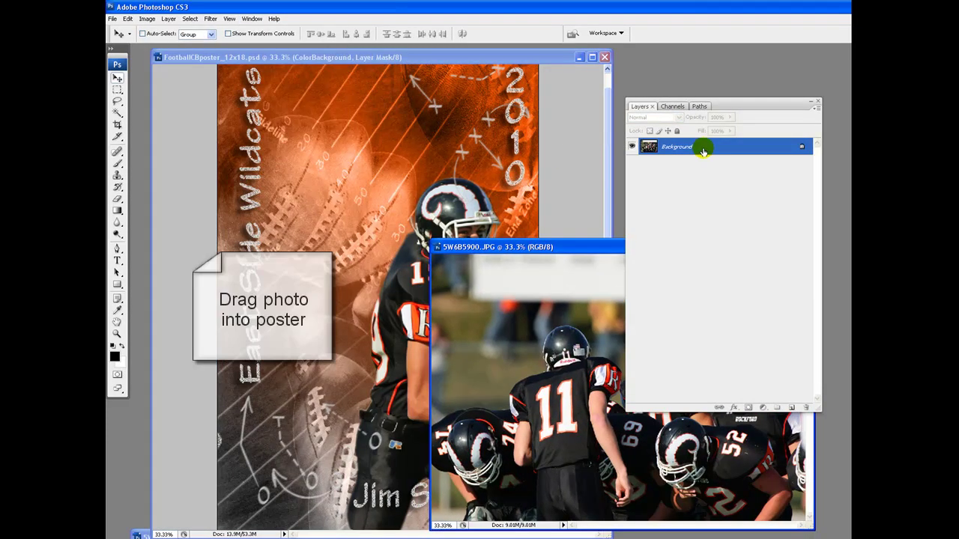
drag(703, 151, 297, 129)
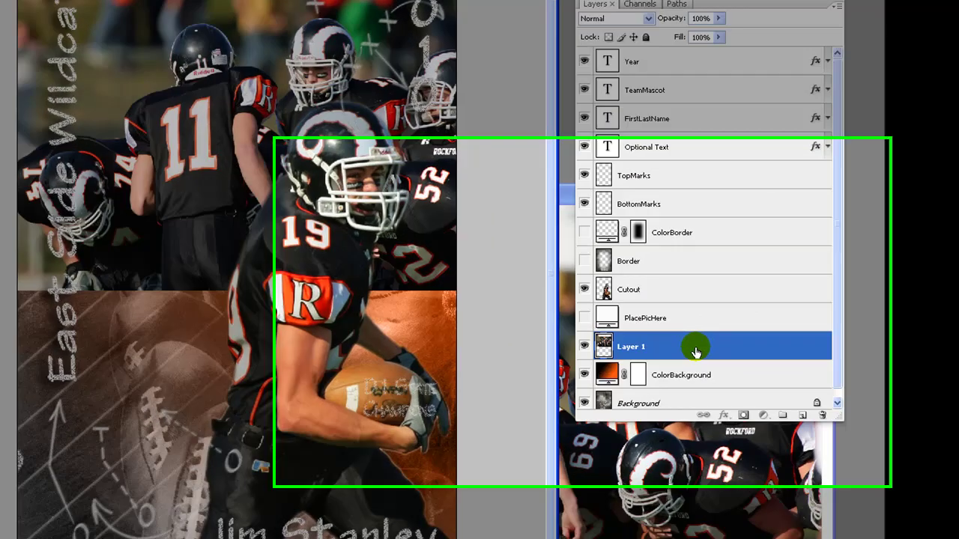
- Place Layer 1 beneath ColorBackground and shift the team photo left
drag(713, 359, 713, 386)
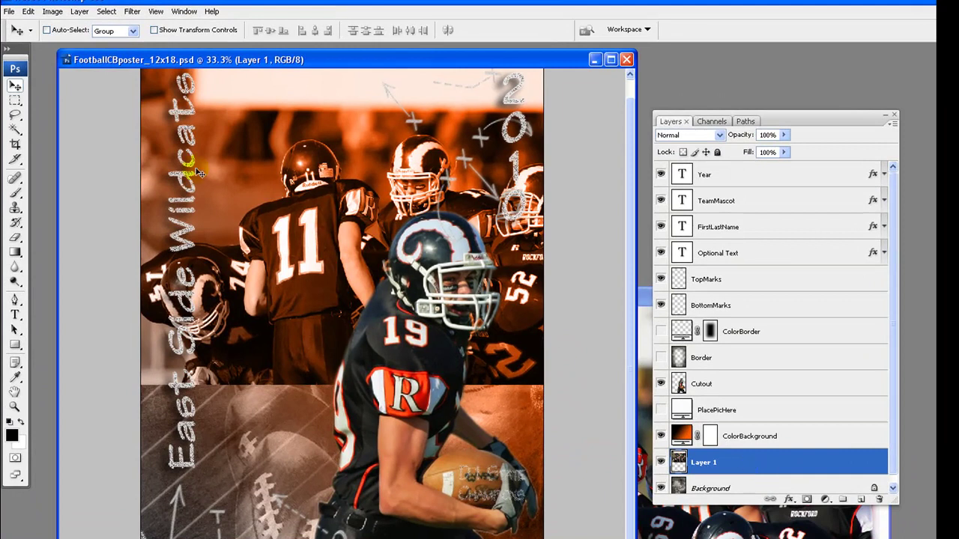
drag(316, 195, 248, 203)
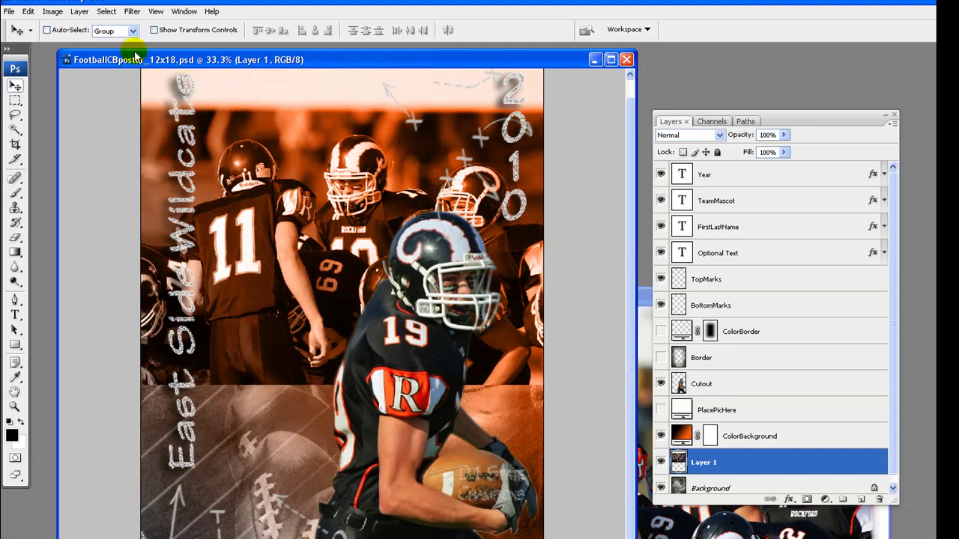
click(29, 12)
mouse_move(113, 228)
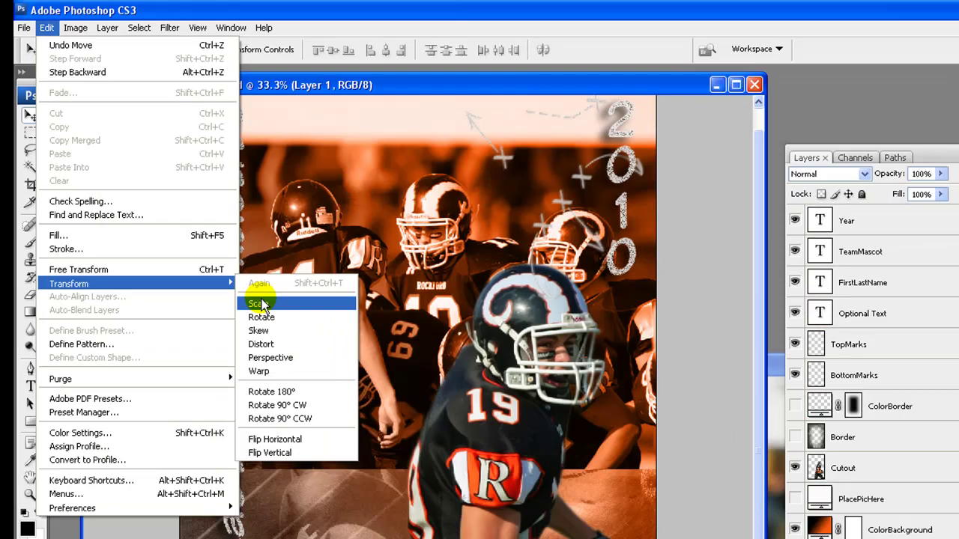
- Scale the team photo layer to 90% width and height
click(366, 418)
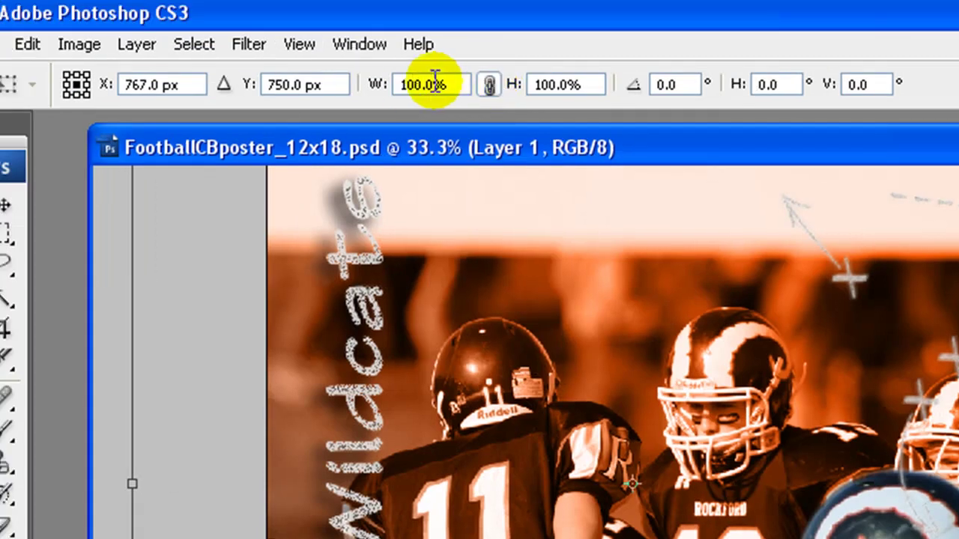
drag(356, 60, 322, 60)
text(90)
key(Return)
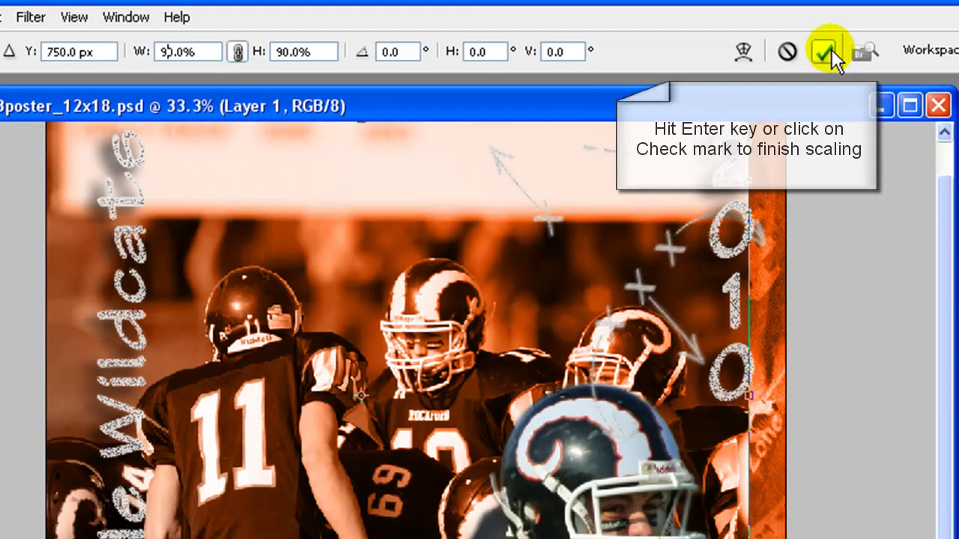
click(828, 52)
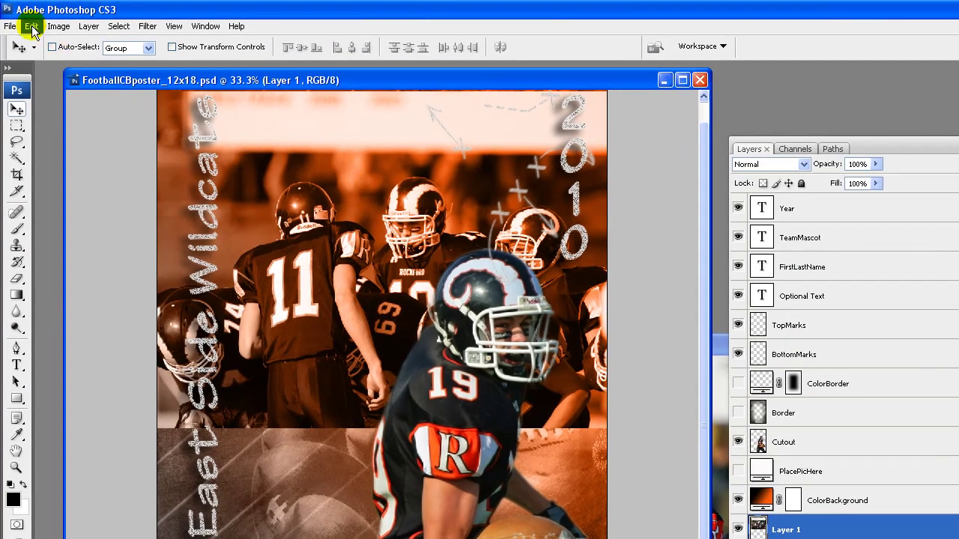
- Shrink the team photo again by repeating the 90% transform
click(32, 26)
mouse_move(171, 266)
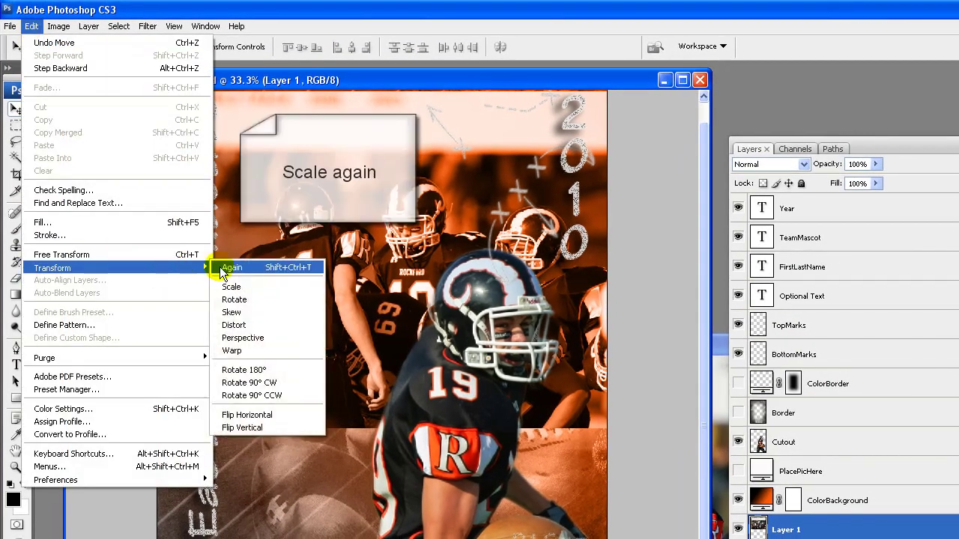
click(238, 267)
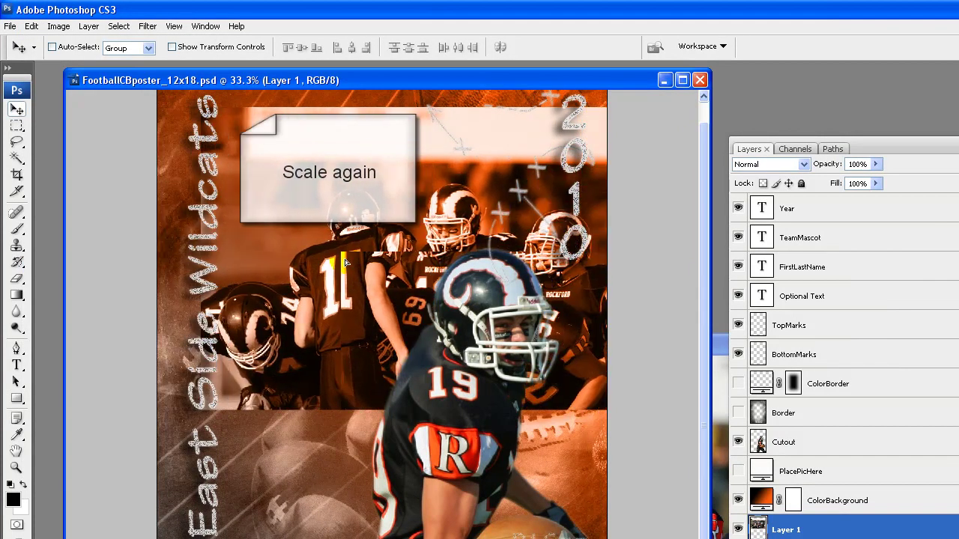
key(ctrl+shift+t)
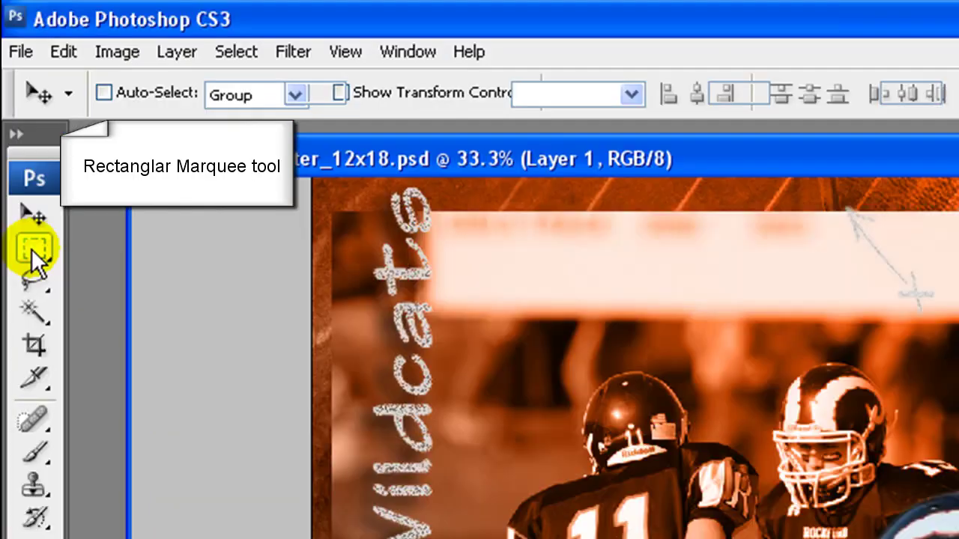
- Select a 200 px feathered rectangle over most of the photo and invert it to the edges
click(33, 248)
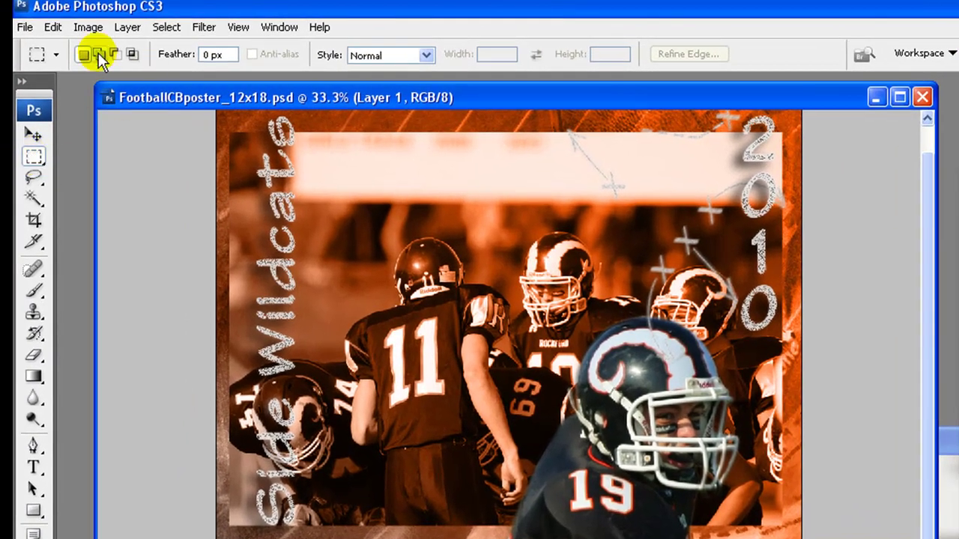
double_click(206, 54)
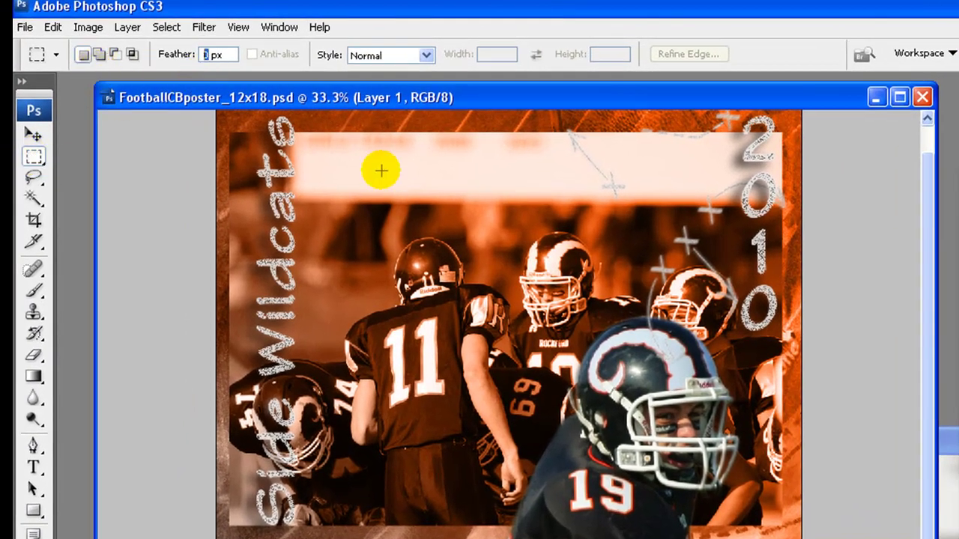
text(200)
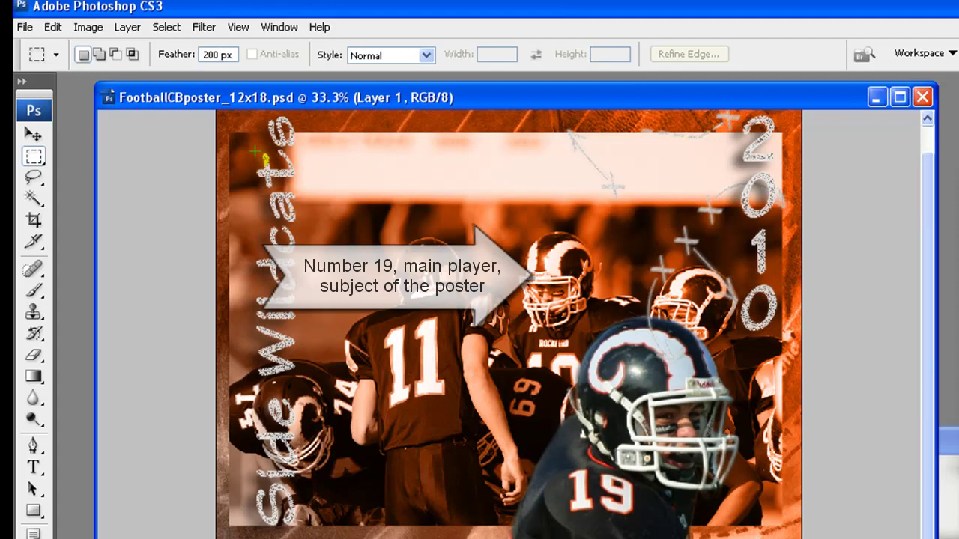
drag(256, 147, 771, 518)
click(166, 27)
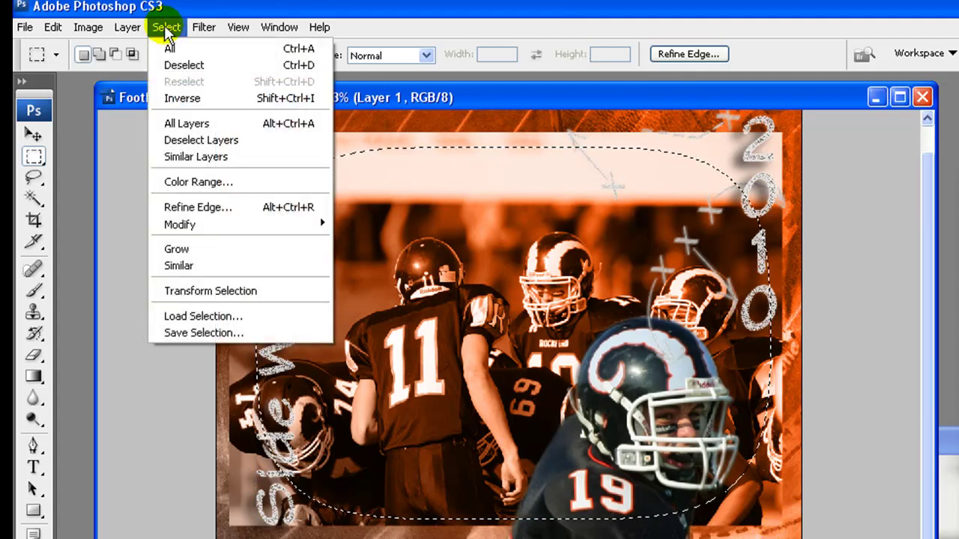
click(212, 100)
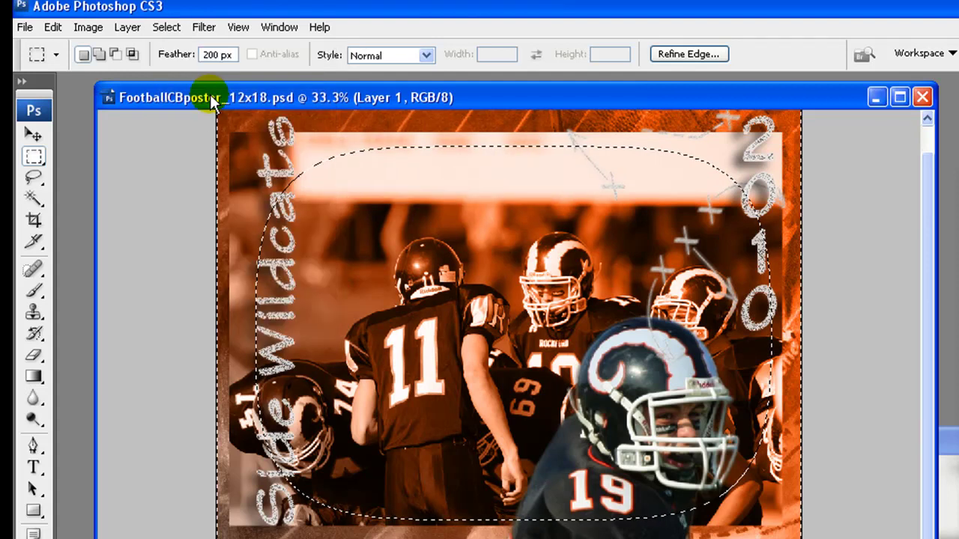
- Clear the feathered edge area twice, then deselect
click(50, 31)
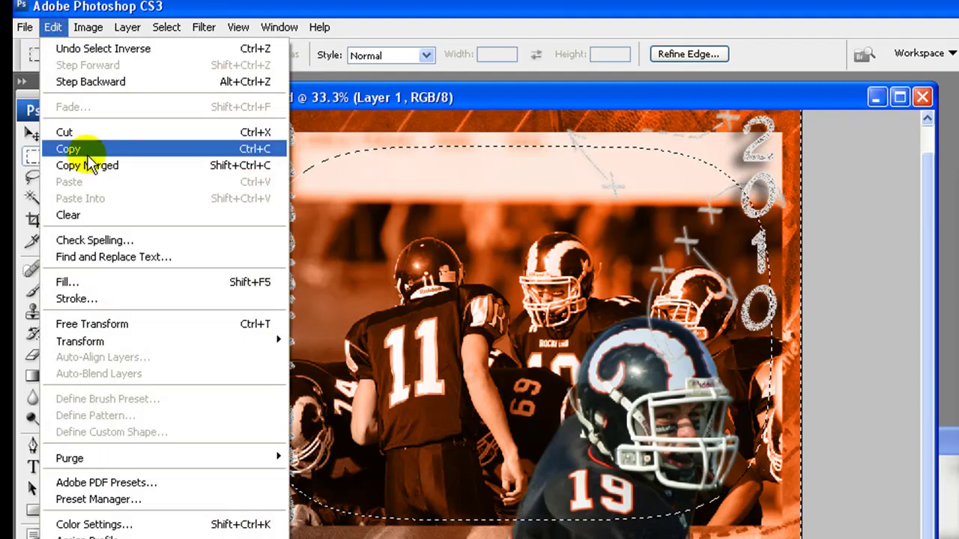
click(118, 214)
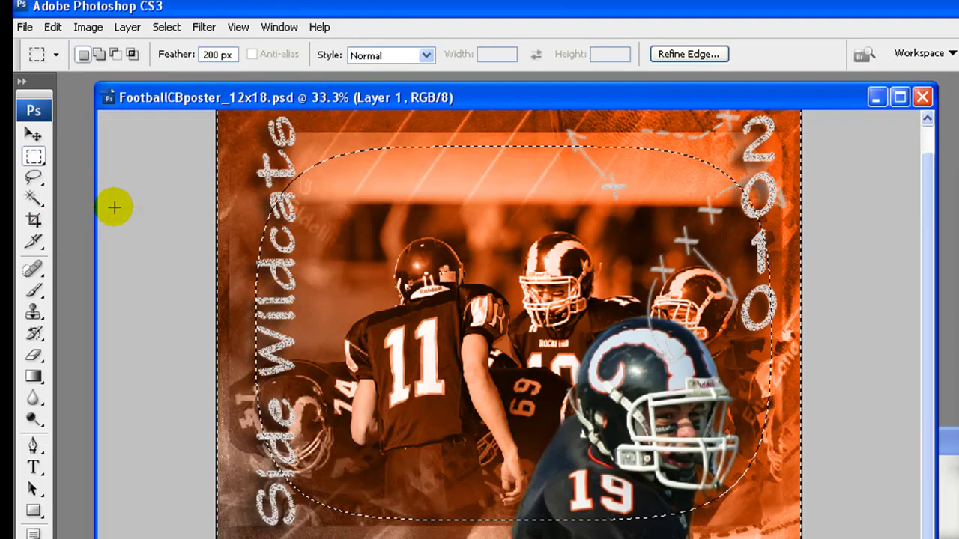
click(51, 27)
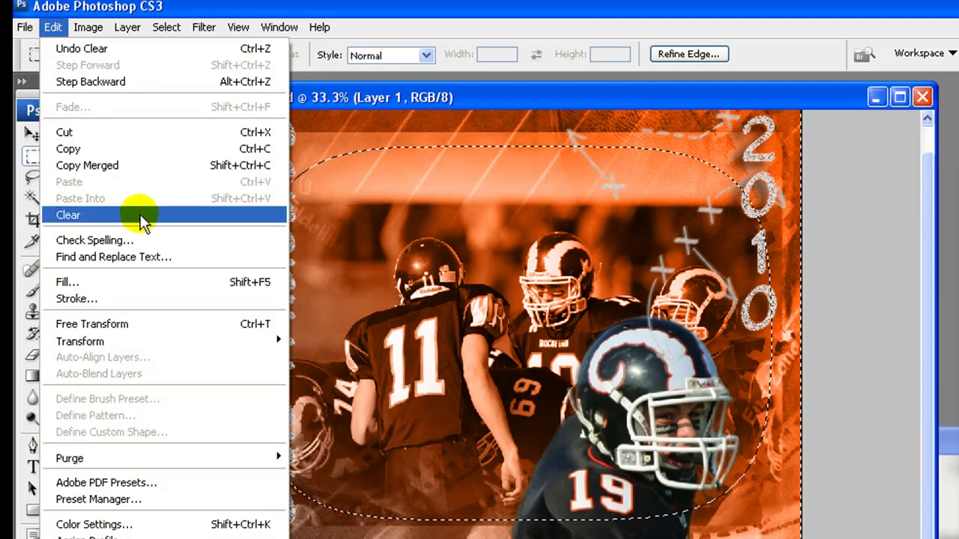
click(141, 216)
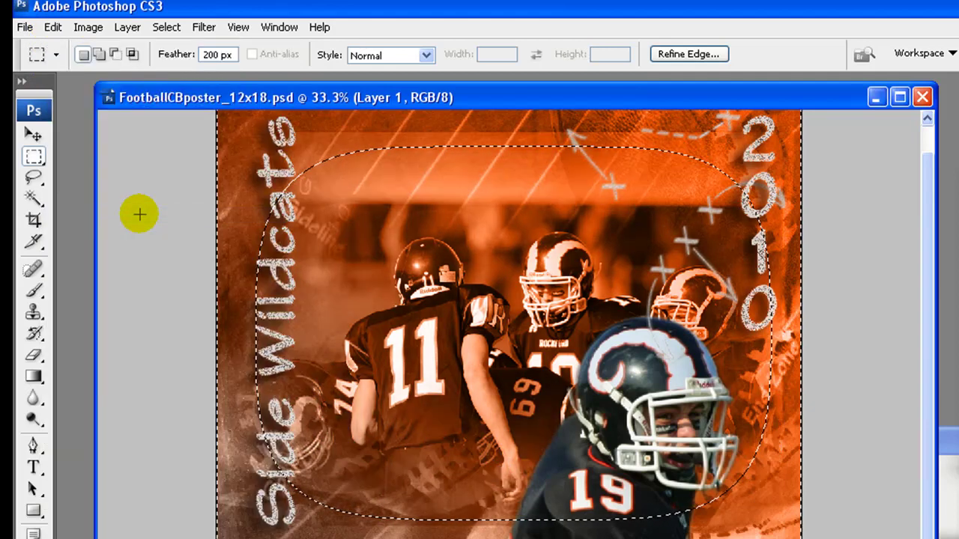
click(167, 31)
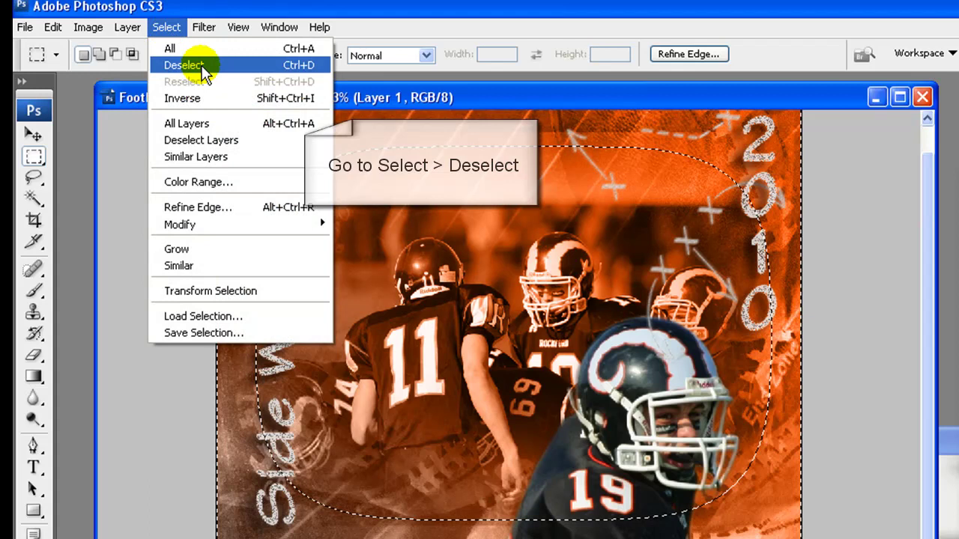
click(183, 65)
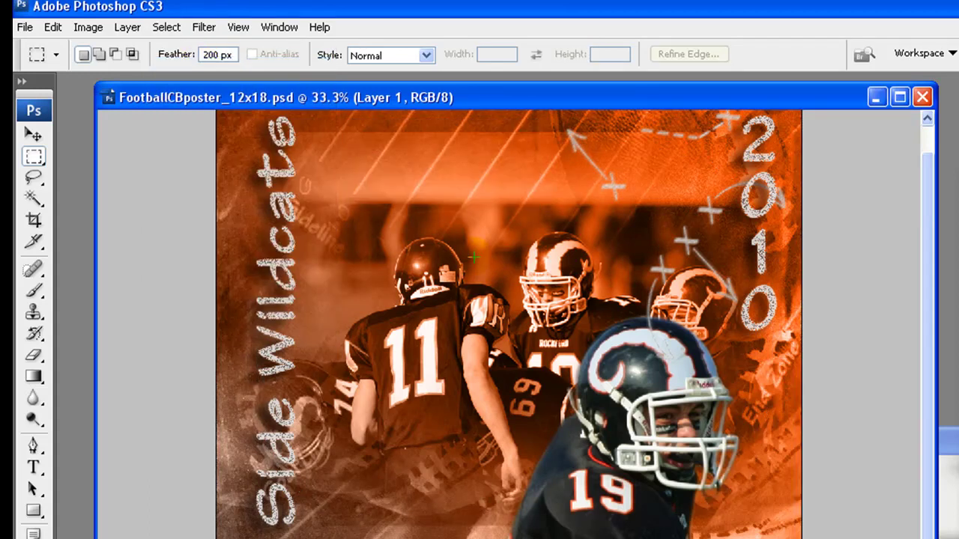
- Add a layer mask to the team photo layer and target the mask
click(33, 134)
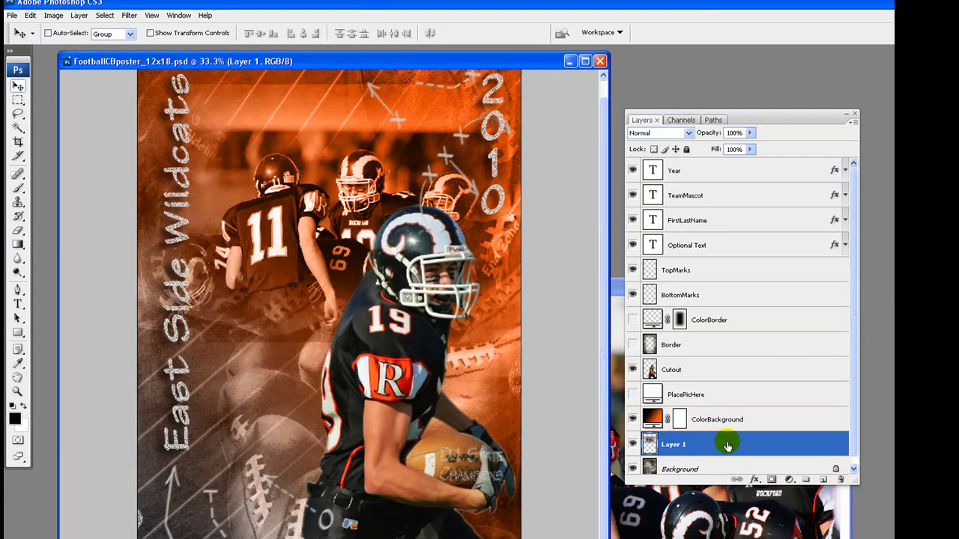
click(772, 479)
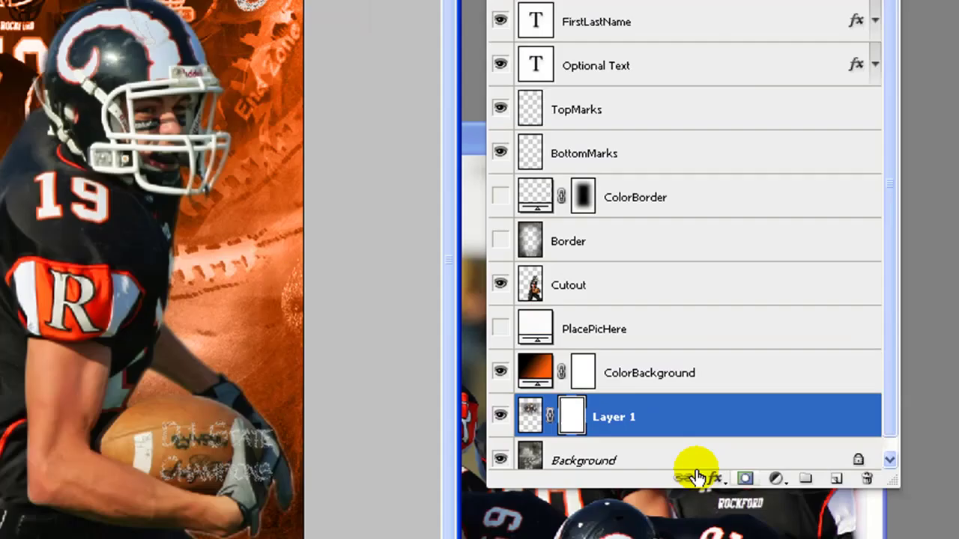
click(343, 335)
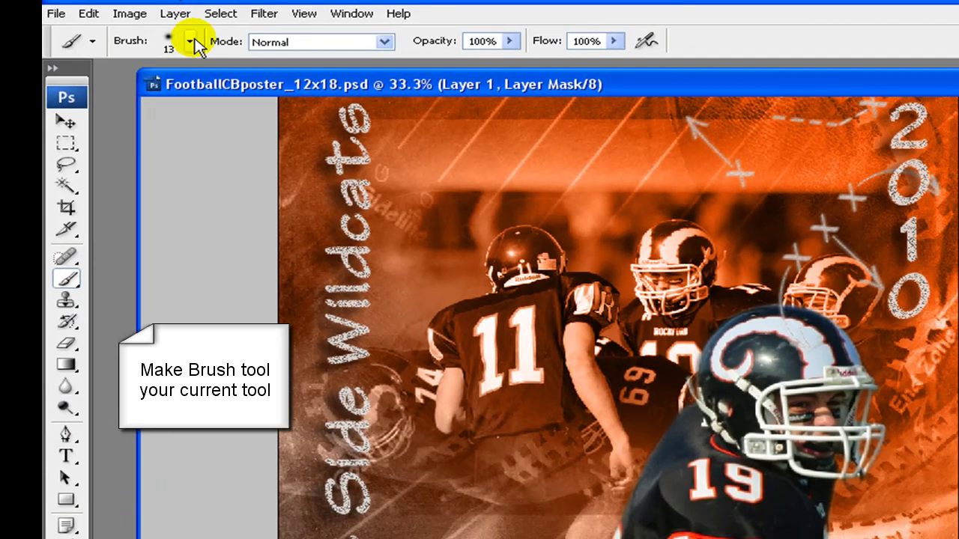
- With a 300 px soft brush, paint out the photo's hard edges along the top, bottom and lettering
click(191, 44)
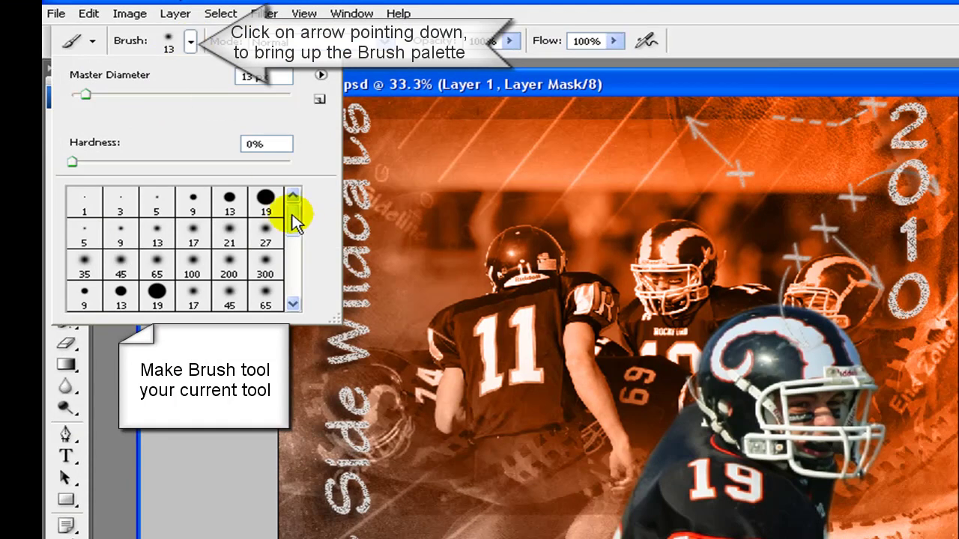
mouse_move(293, 217)
mouse_down()
mouse_move(295, 238)
mouse_move(285, 225)
mouse_up()
click(261, 216)
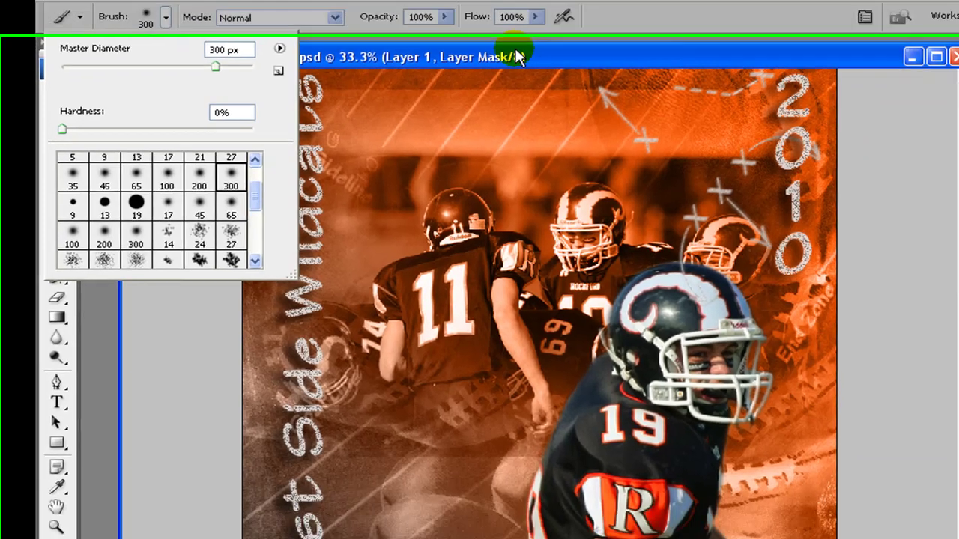
click(451, 112)
mouse_move(234, 62)
mouse_down()
mouse_move(272, 53)
mouse_move(703, 53)
mouse_move(740, 77)
mouse_up()
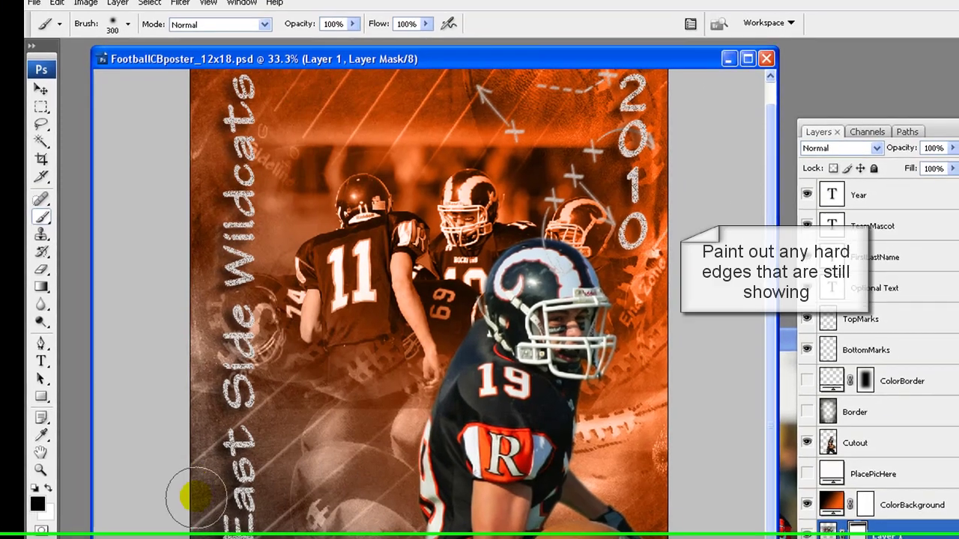
click(247, 386)
mouse_move(241, 433)
mouse_down()
mouse_move(621, 439)
mouse_move(146, 443)
mouse_move(235, 420)
mouse_move(192, 407)
mouse_up()
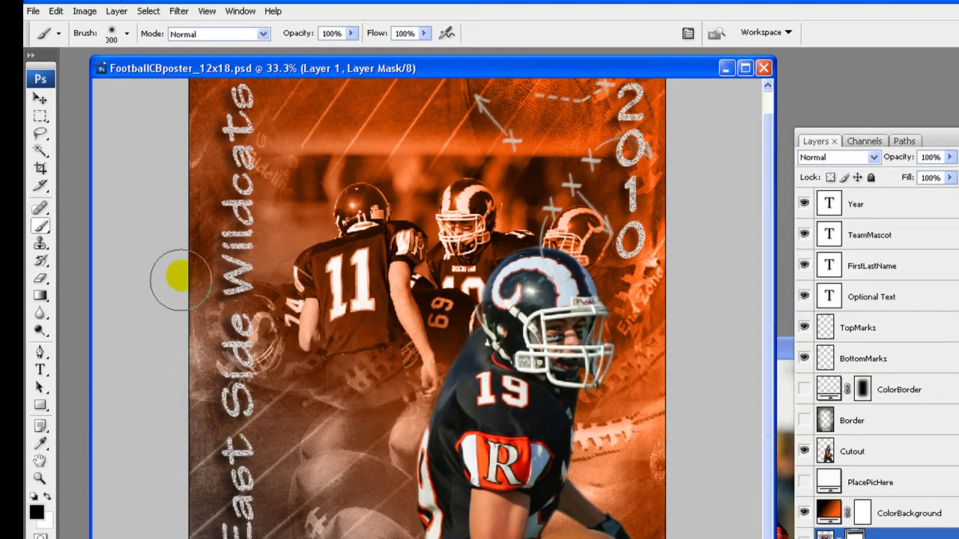
click(631, 142)
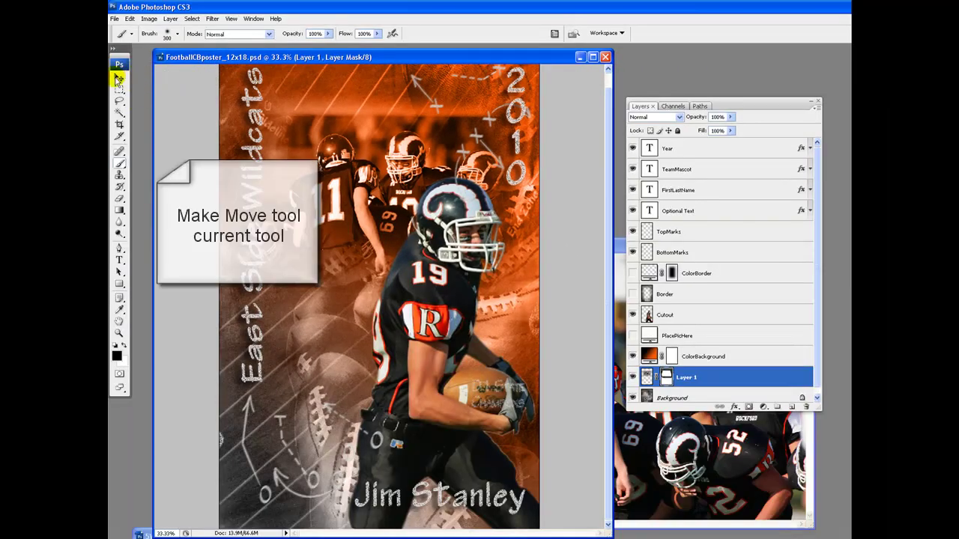
- Move the team photo's pixels (not its mask) to a new spot on the poster
click(119, 78)
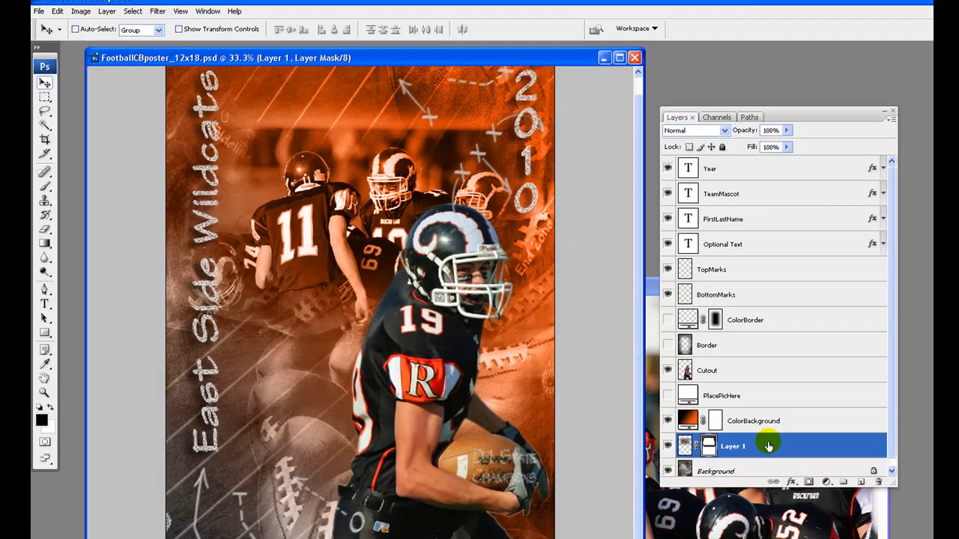
click(654, 388)
drag(362, 185, 291, 175)
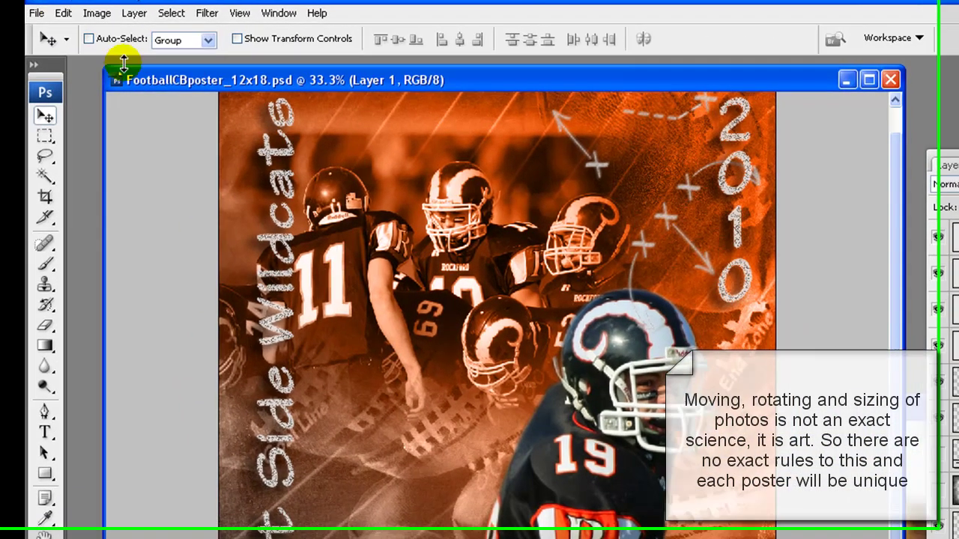
- Rotate the team photo about 6° counter-clockwise and commit the rotation
click(63, 13)
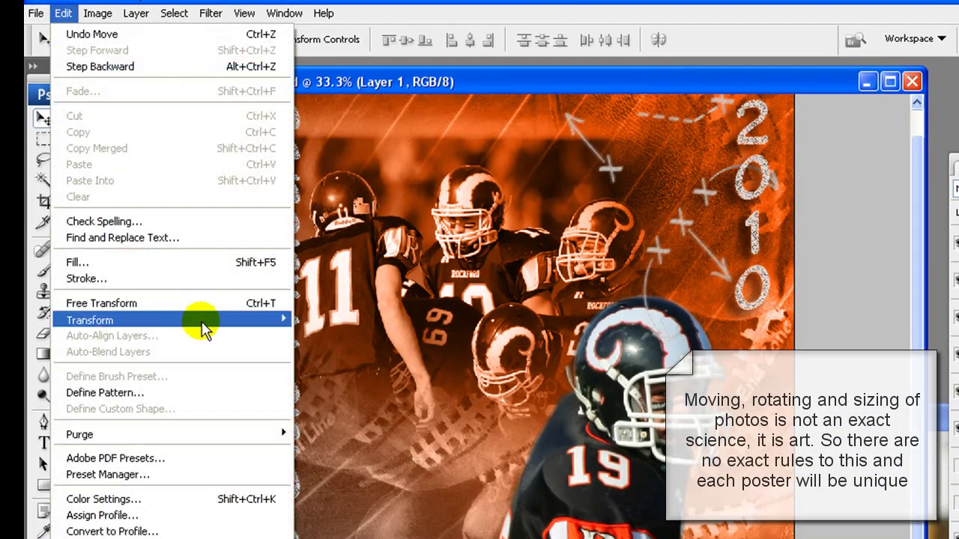
mouse_move(206, 330)
click(368, 359)
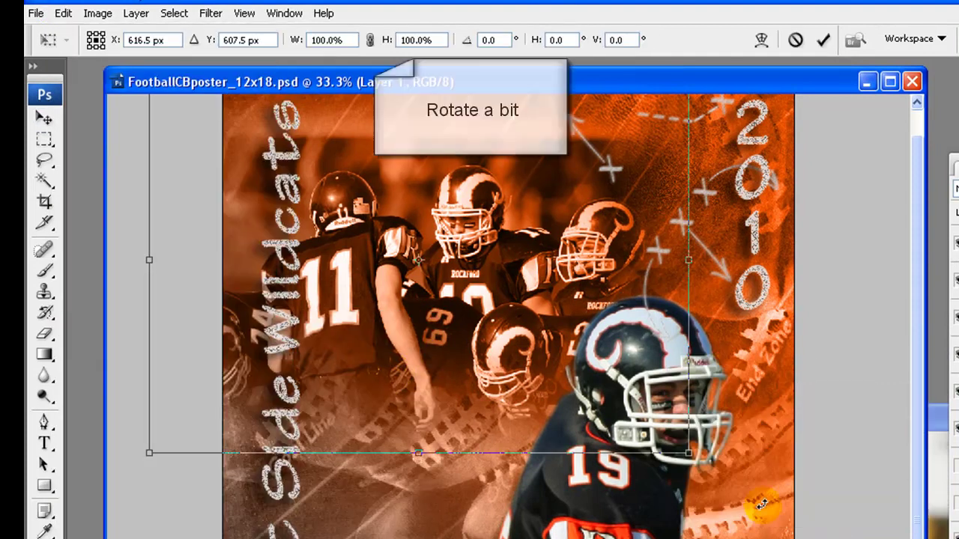
drag(760, 505, 783, 464)
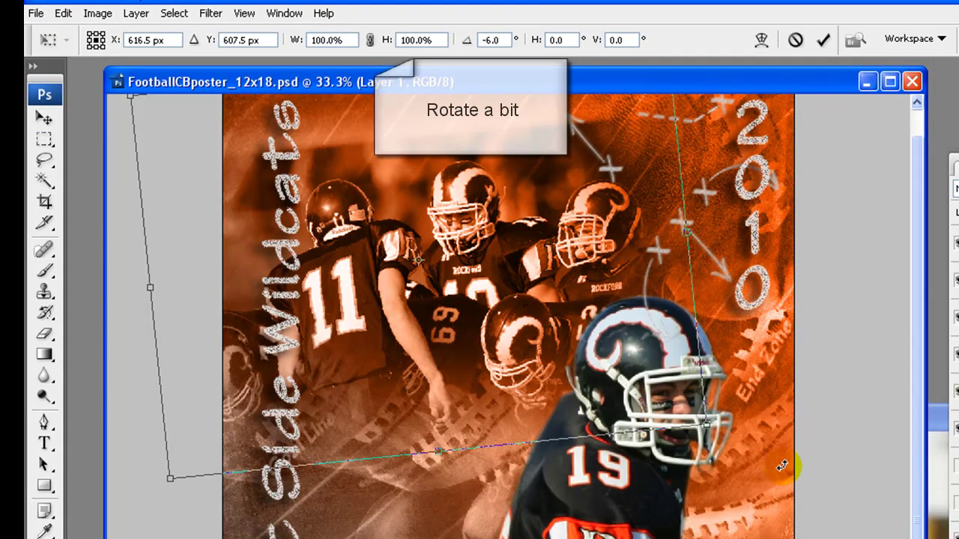
click(824, 39)
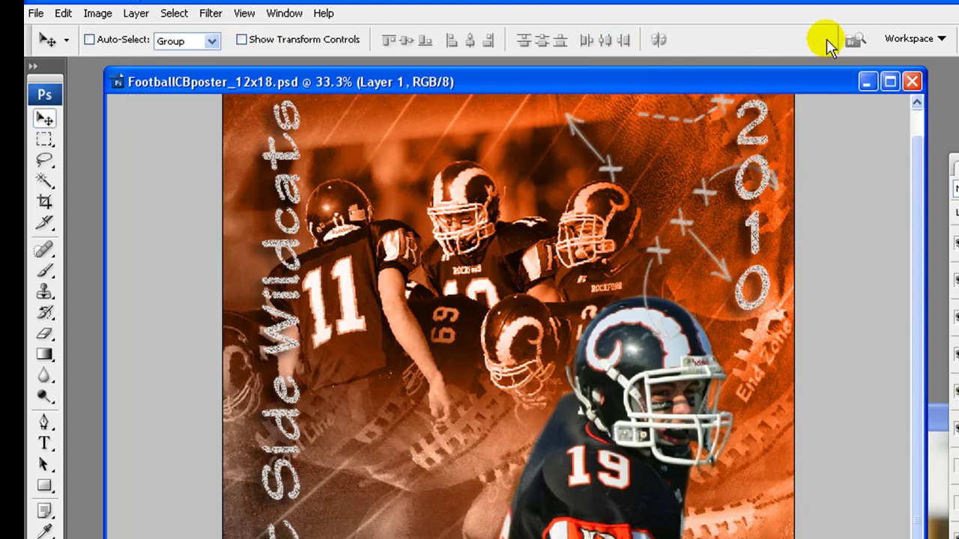
click(284, 13)
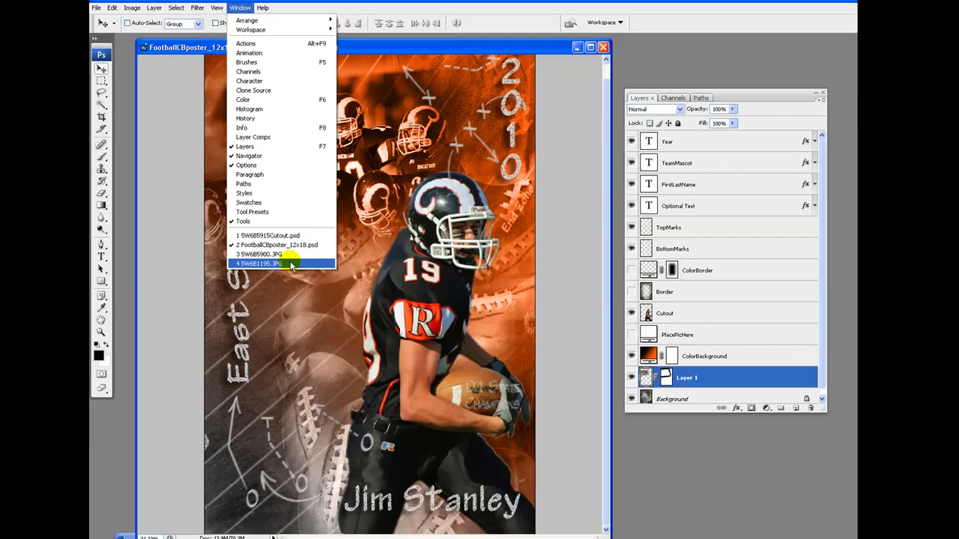
- Drag the 5W6B1195.JPG catch photo into the poster, shift it up-right, and pick a 200 px feathered marquee
click(372, 451)
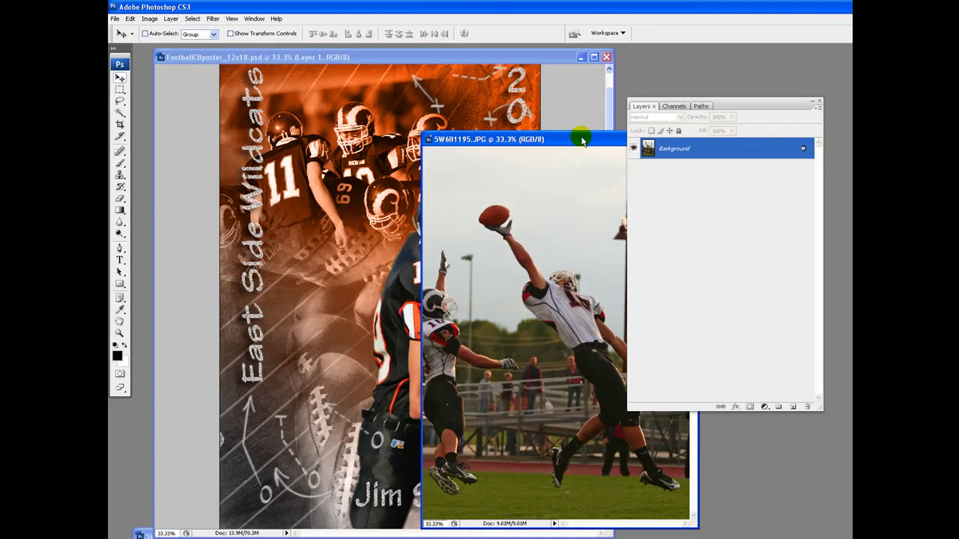
drag(581, 142, 592, 129)
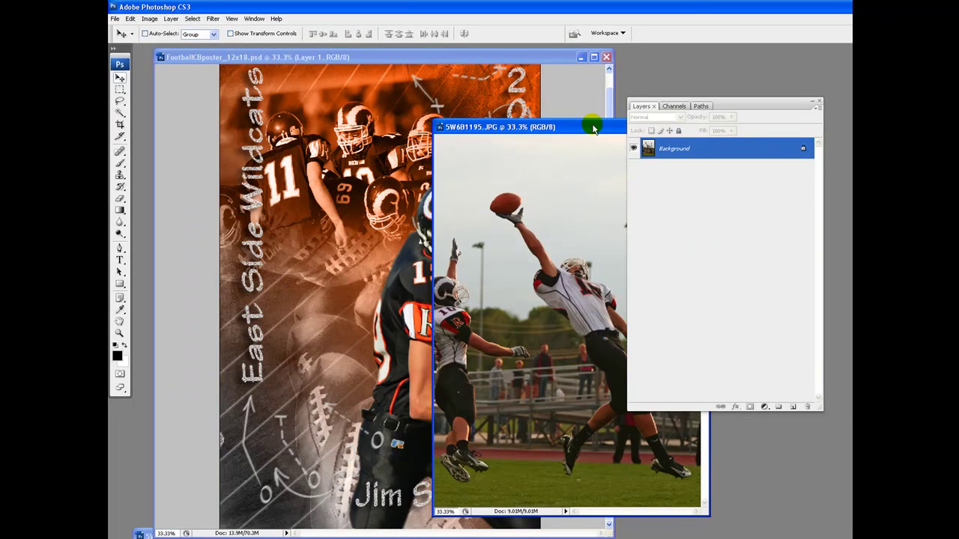
drag(592, 129, 607, 114)
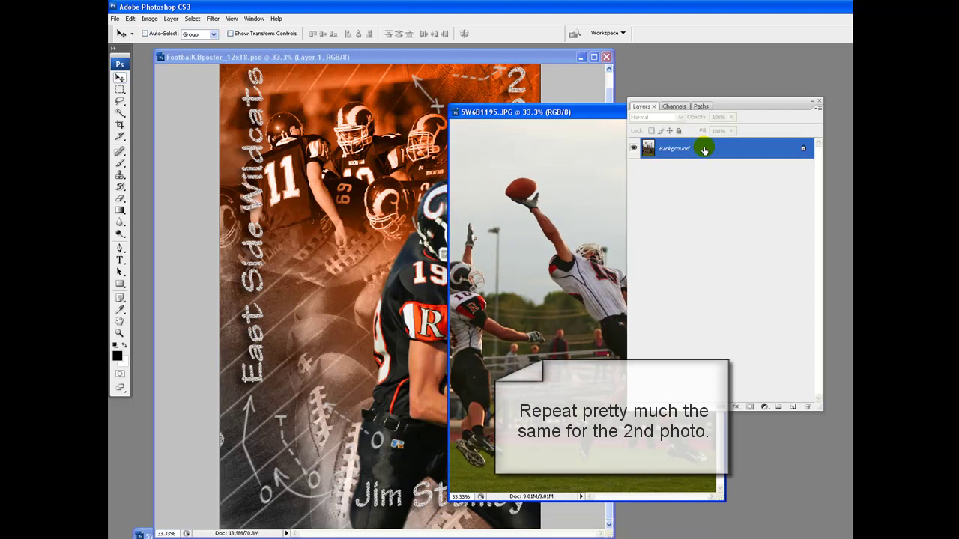
drag(705, 150, 303, 218)
drag(313, 165, 336, 215)
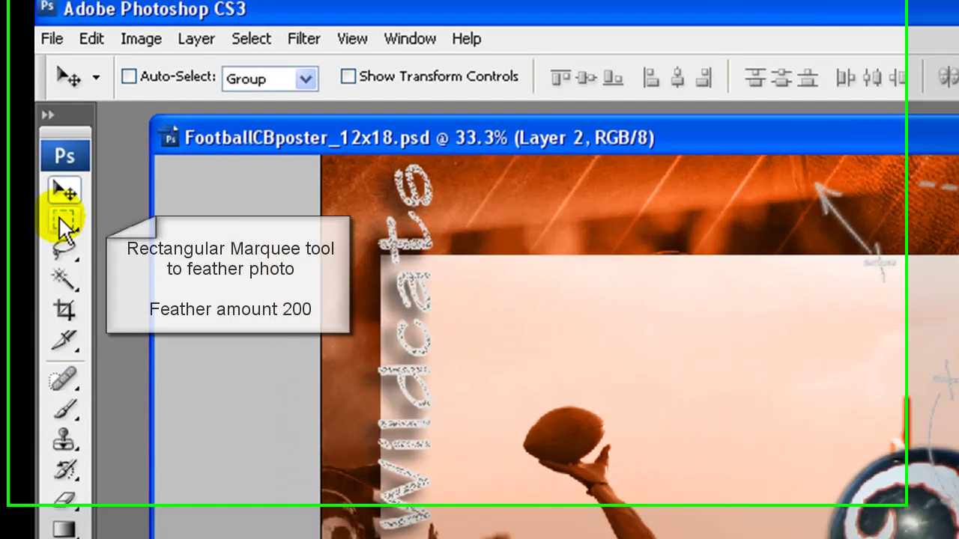
click(119, 89)
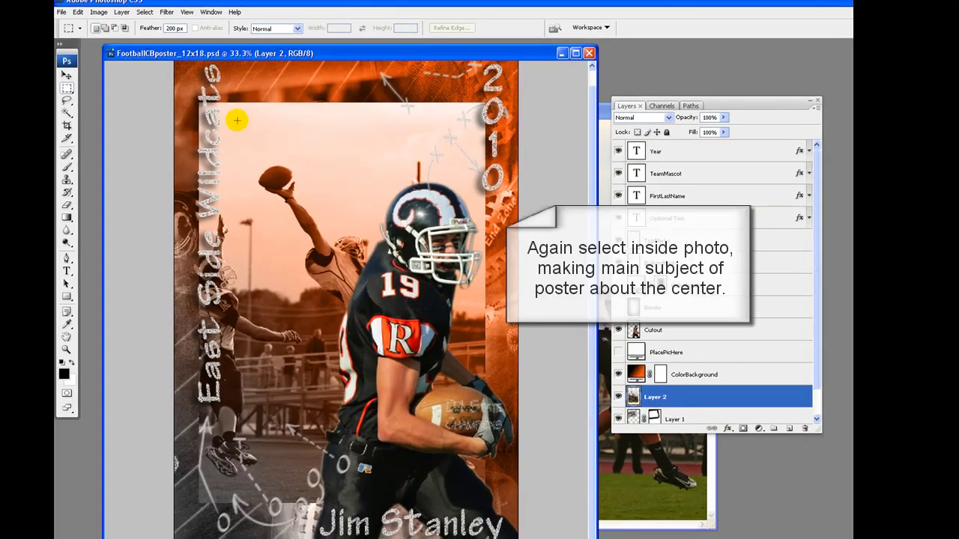
- Select a rectangle framing the catcher, shift the selection slightly left, and commit it
drag(373, 345, 471, 499)
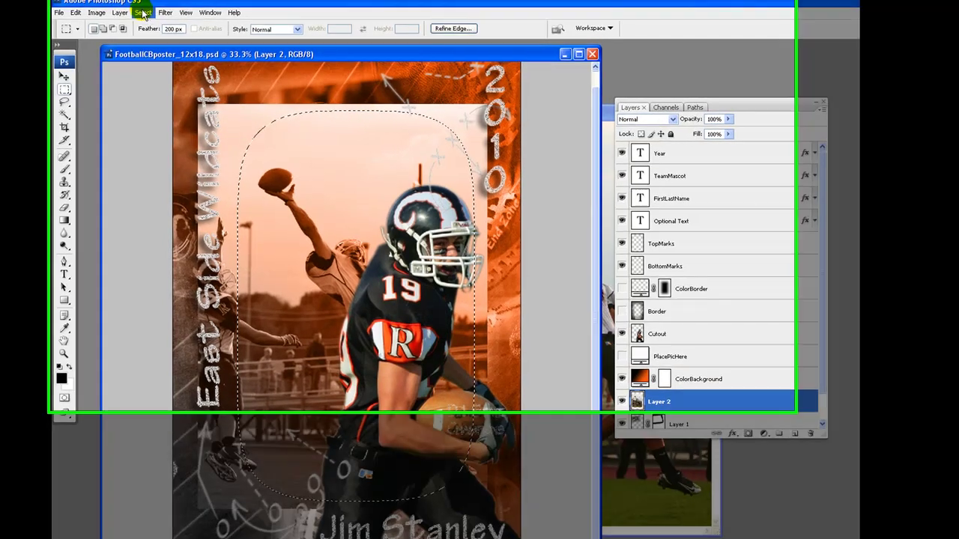
click(143, 13)
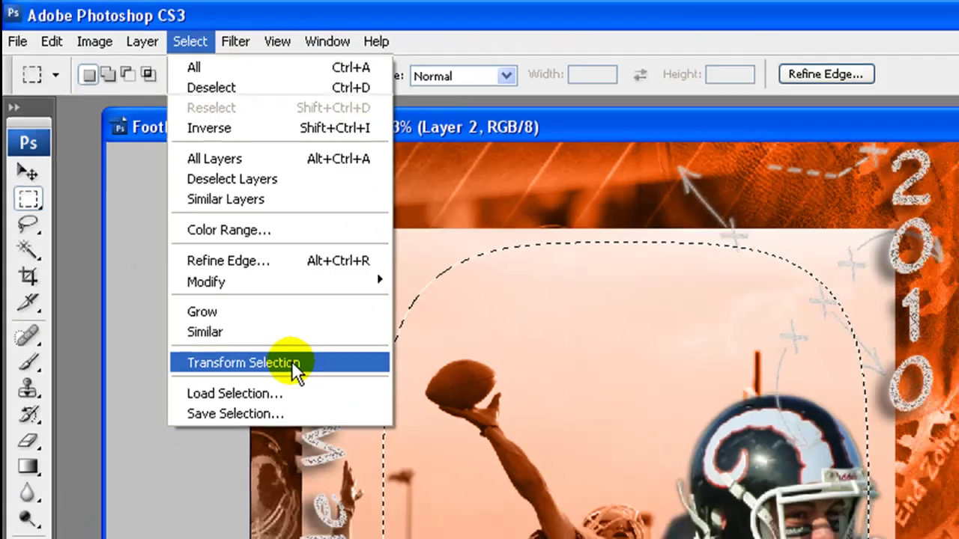
click(170, 174)
drag(255, 316, 245, 320)
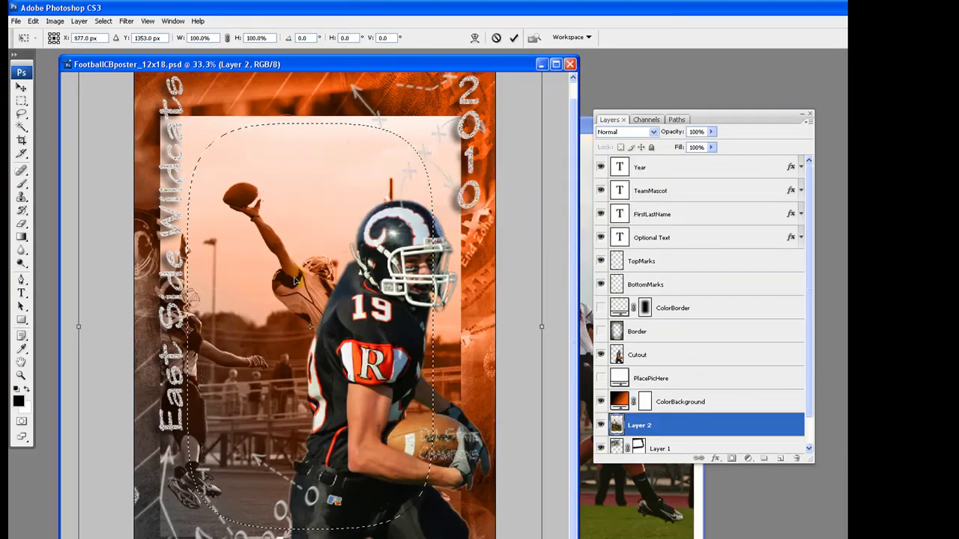
click(513, 38)
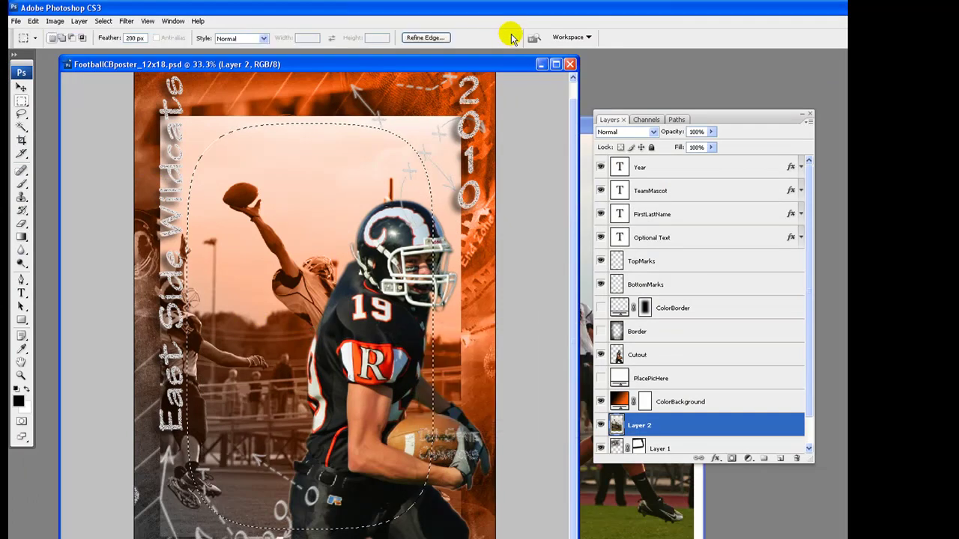
- Invert the selection, clear the outside area twice, and deselect
click(105, 22)
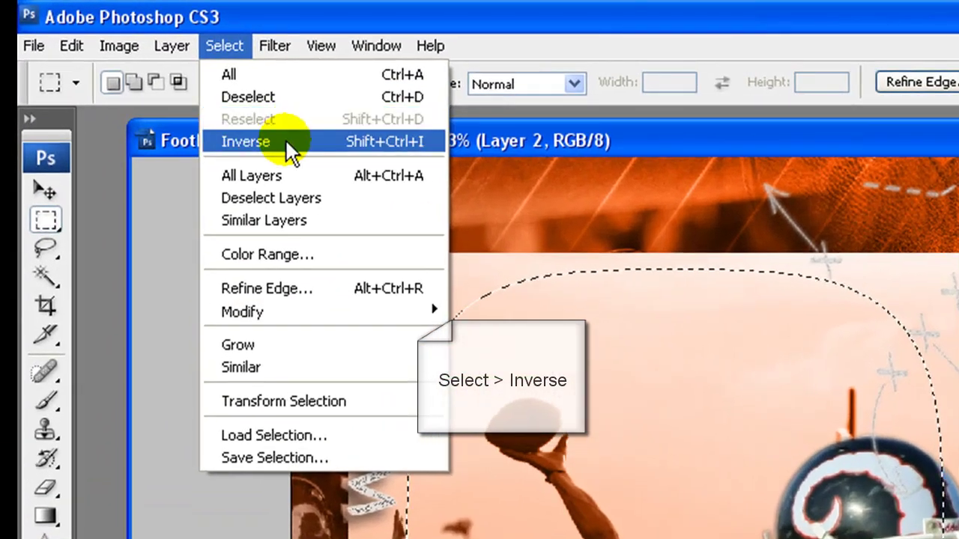
click(286, 143)
click(72, 48)
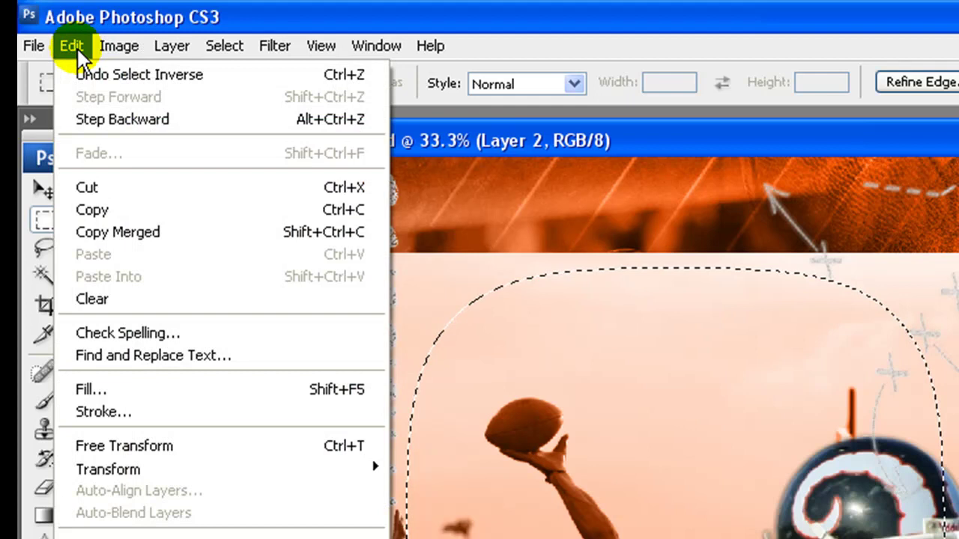
click(138, 294)
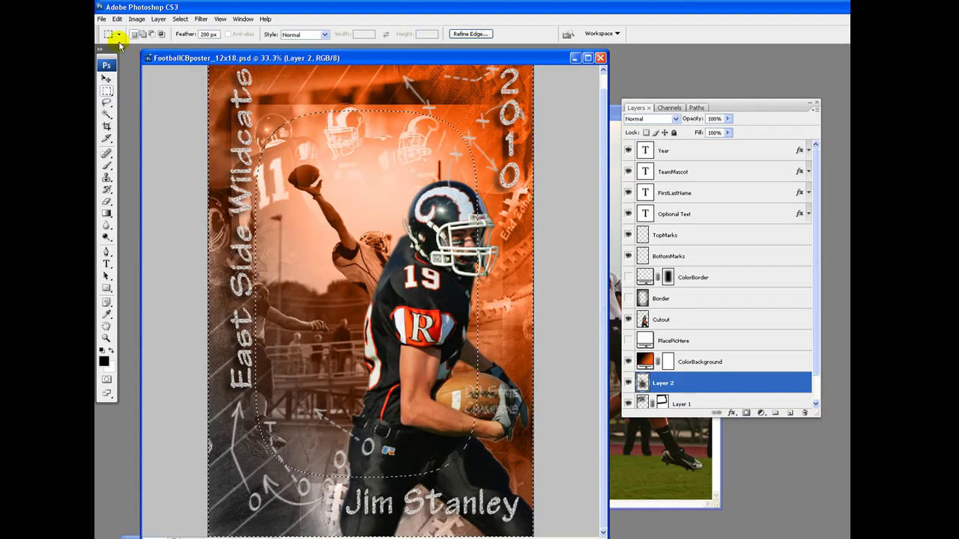
click(118, 19)
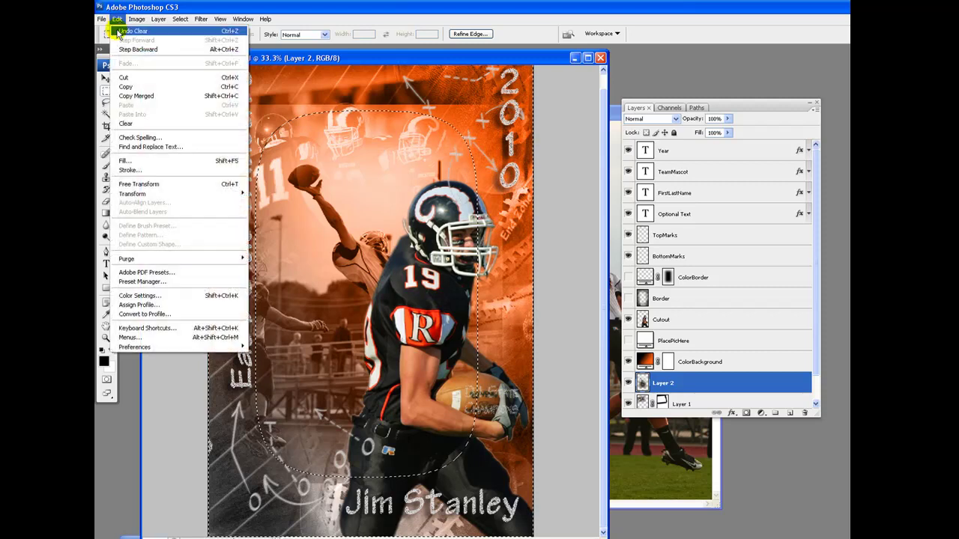
click(154, 124)
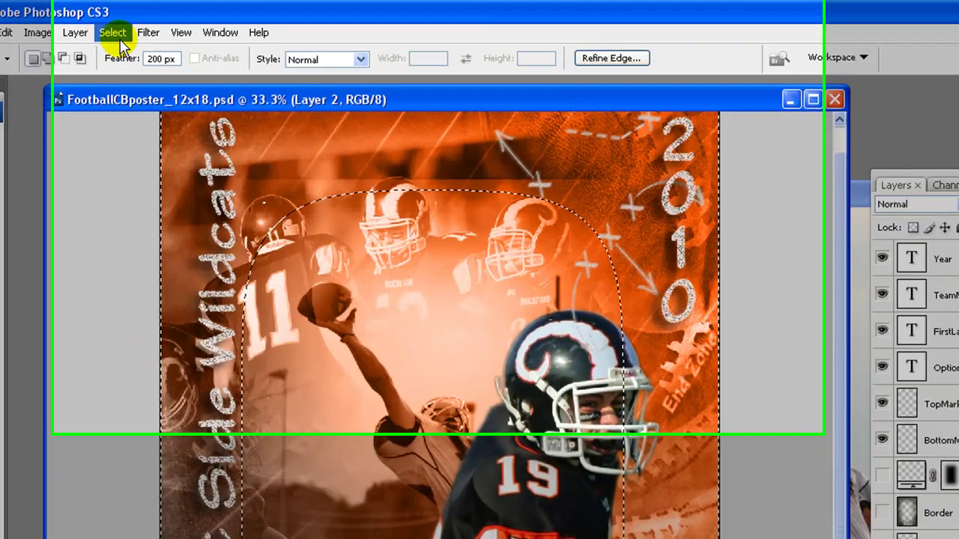
click(180, 19)
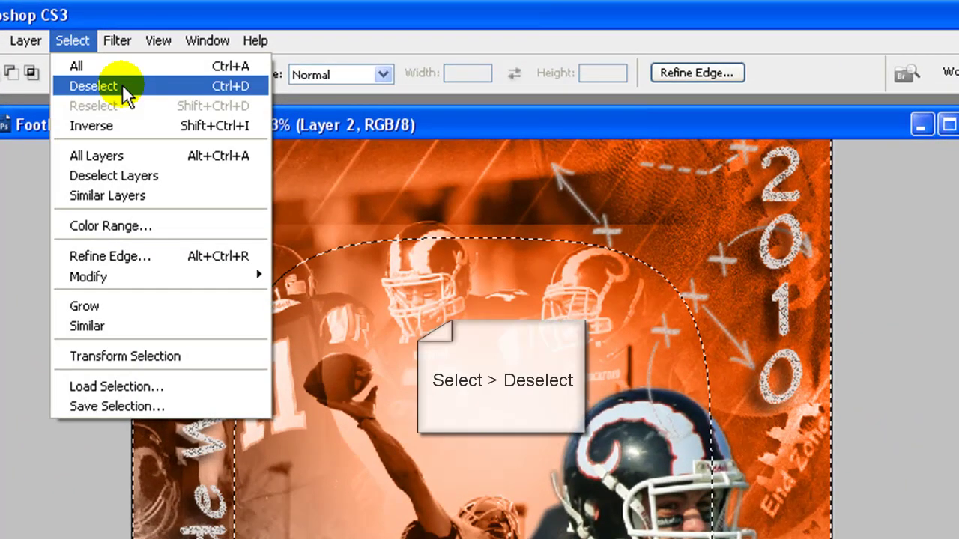
click(124, 88)
- Move the catcher photo down and left and add a layer mask to Layer 2
click(23, 90)
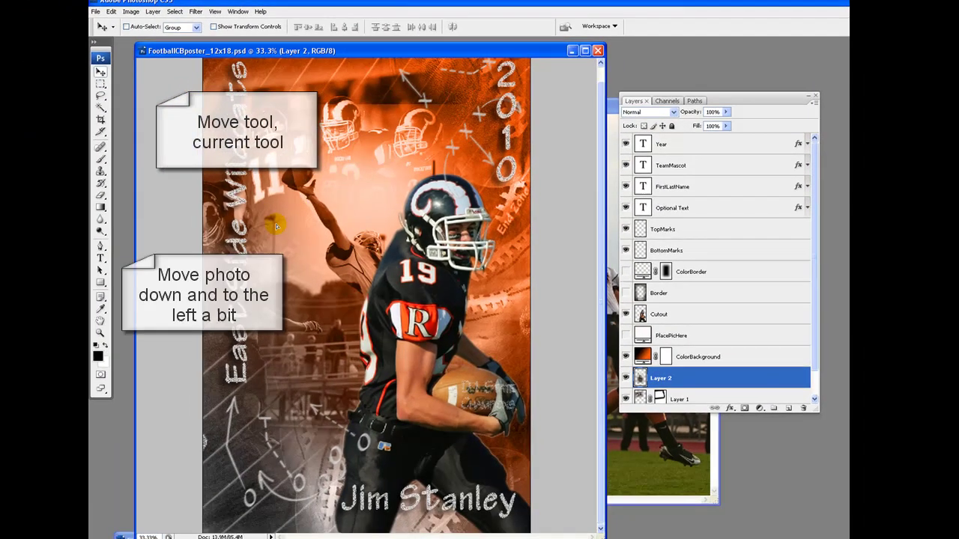
drag(312, 232, 239, 305)
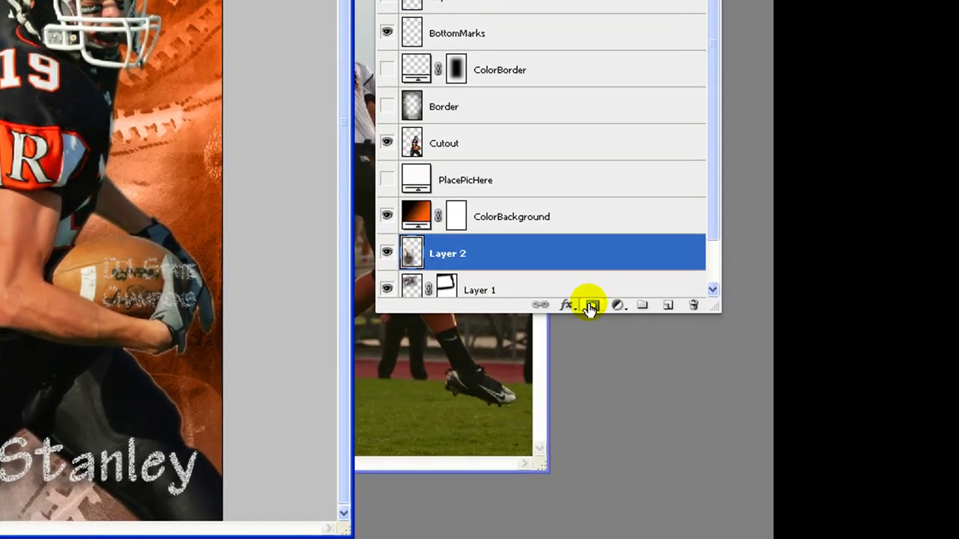
click(642, 338)
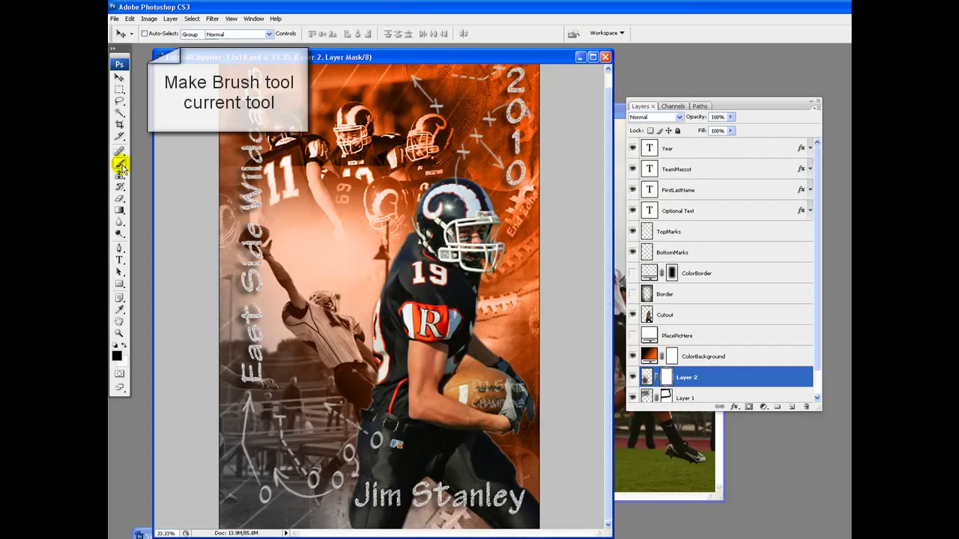
- Paint black on Layer 2's mask to hide the hard edge, then slide the photo left behind the player
click(119, 164)
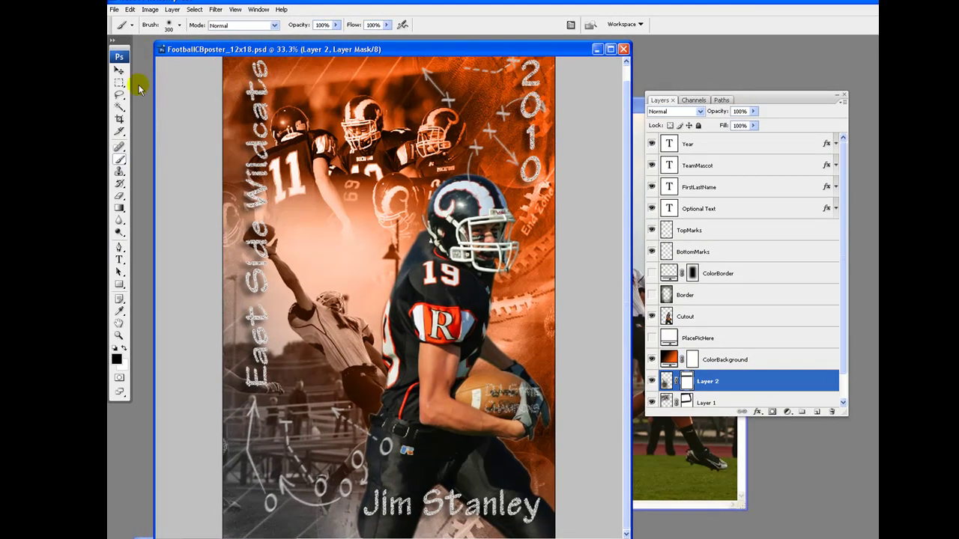
click(119, 72)
drag(331, 324, 298, 323)
click(667, 382)
- Scale the catcher photo proportionally to 80% and commit
click(130, 9)
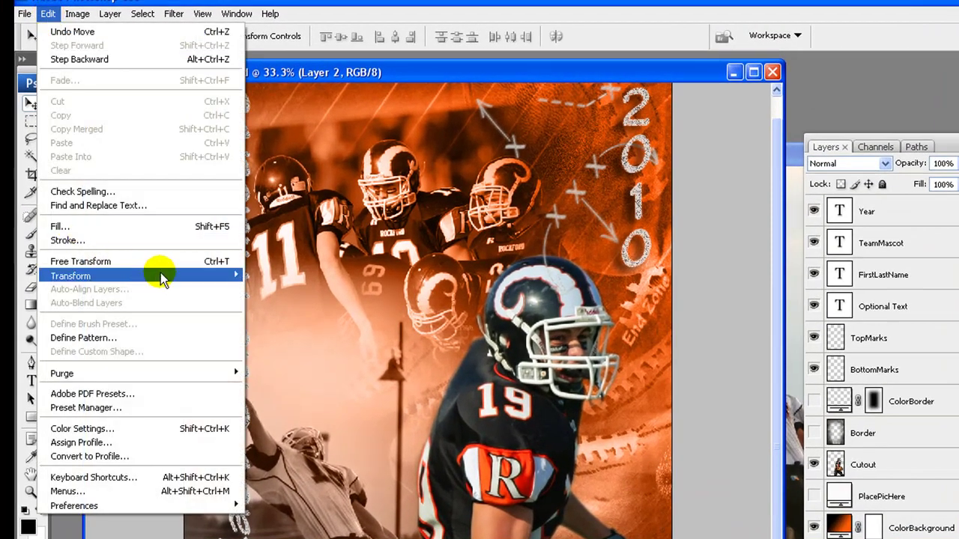
mouse_move(163, 277)
click(274, 298)
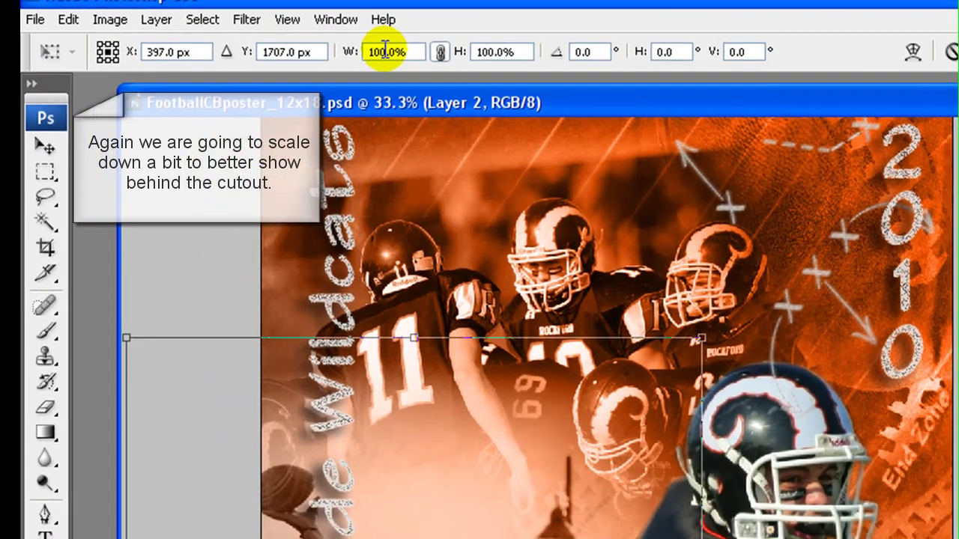
double_click(384, 51)
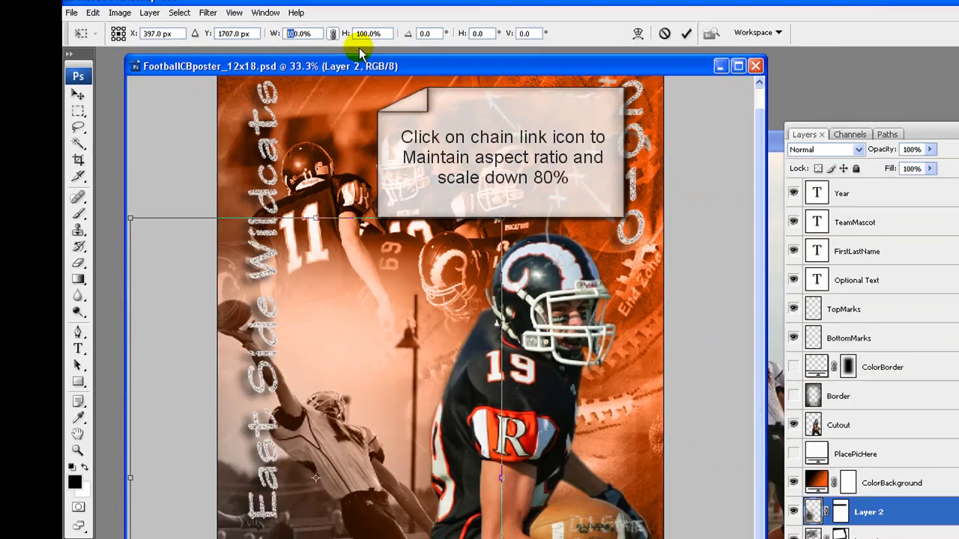
click(332, 33)
text(80)
key(Return)
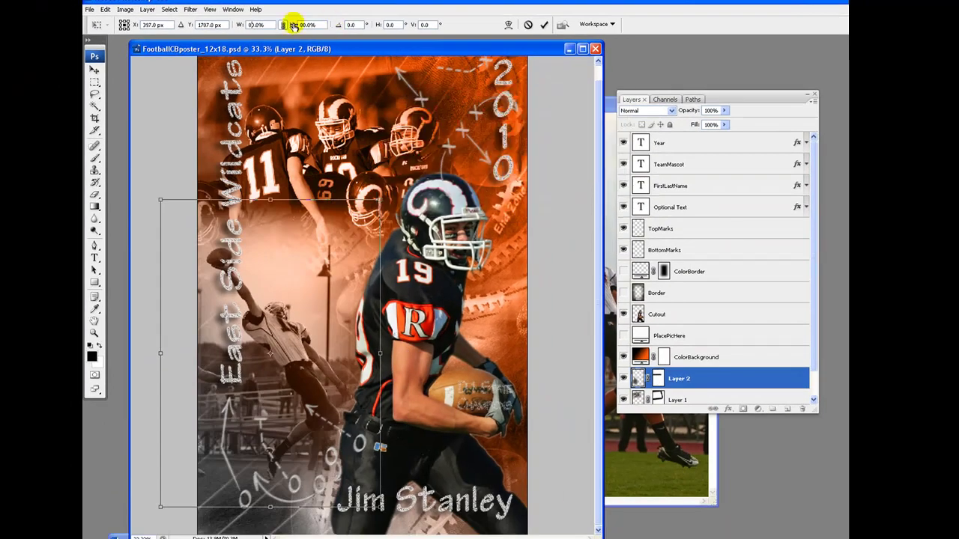
click(543, 25)
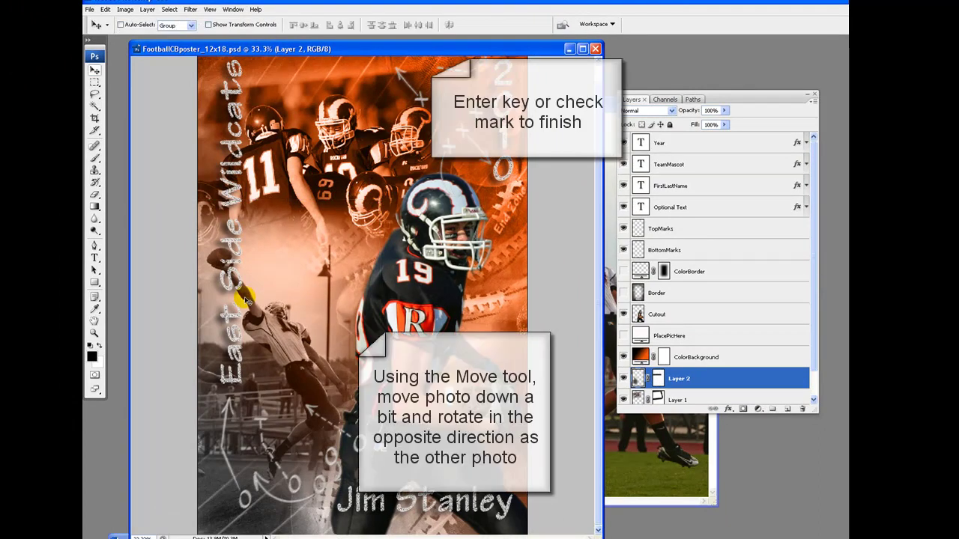
- Move the catcher photo down-right, rotate it about 6.8°, and nudge it into final position
drag(241, 297, 274, 321)
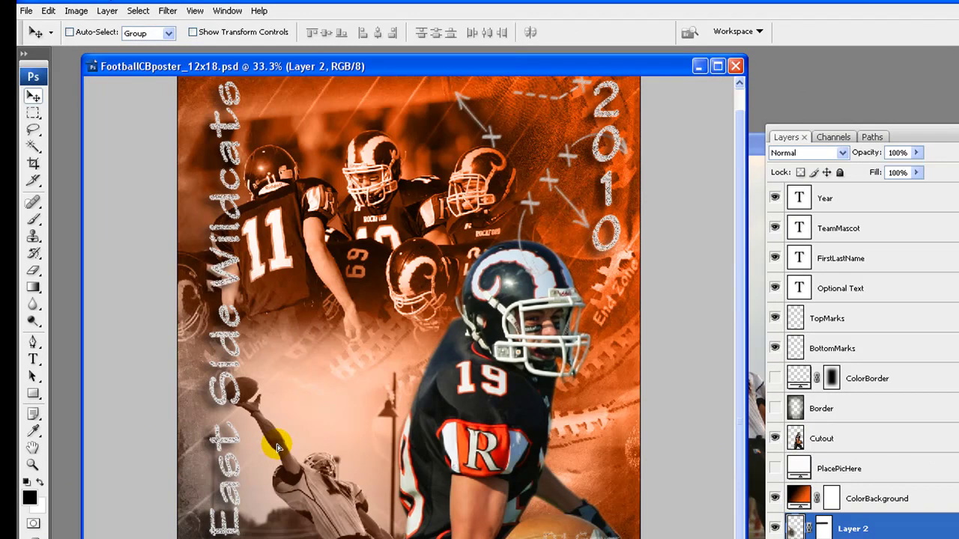
click(48, 11)
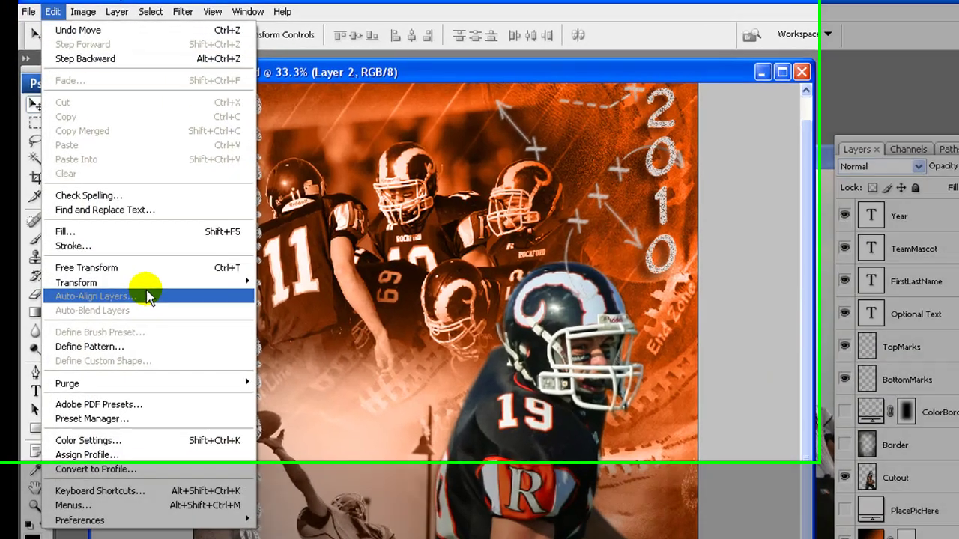
mouse_move(159, 283)
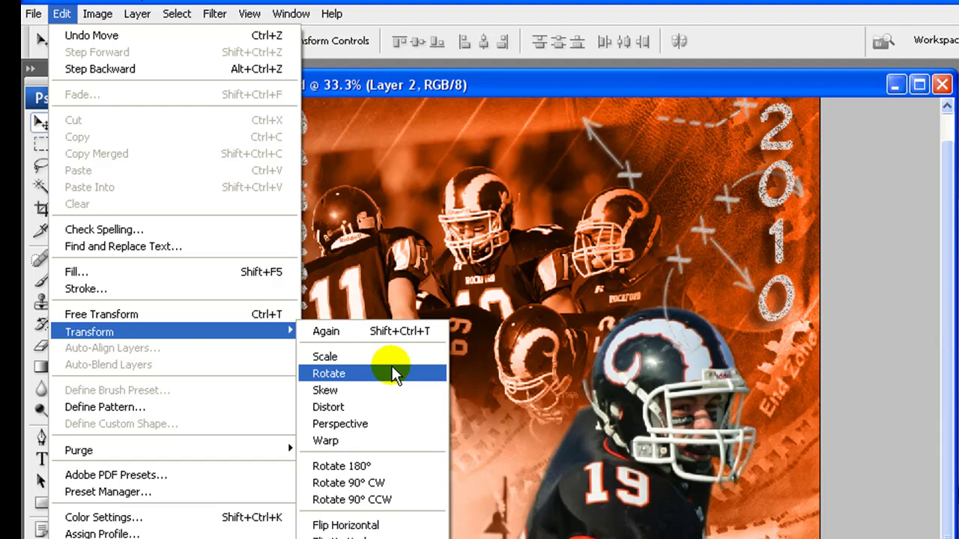
click(391, 371)
drag(633, 329, 646, 379)
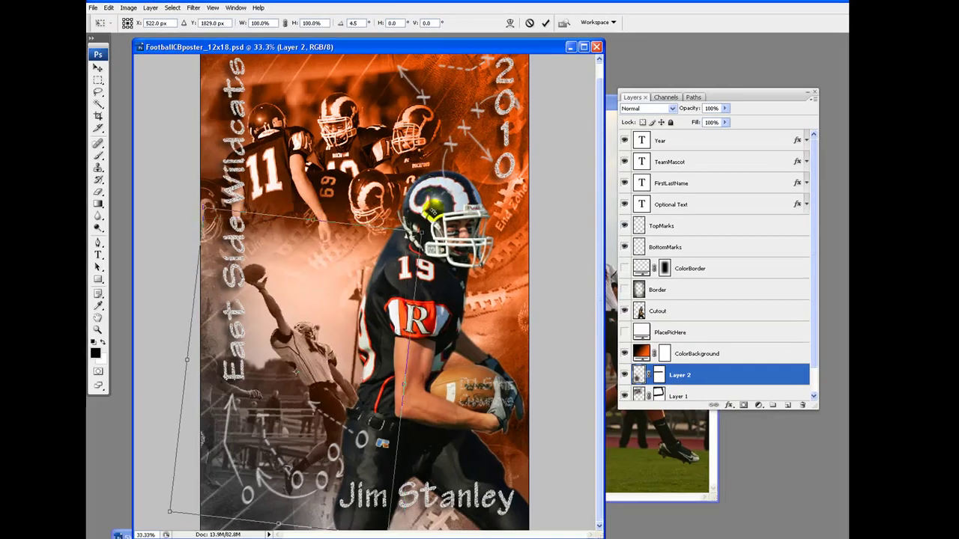
drag(295, 373, 295, 372)
drag(432, 213, 434, 199)
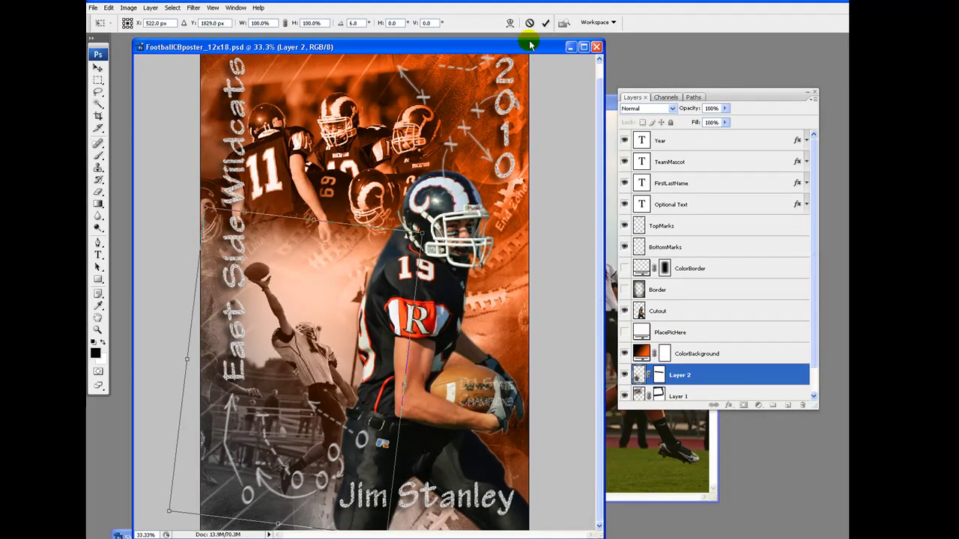
click(546, 23)
drag(268, 317, 298, 346)
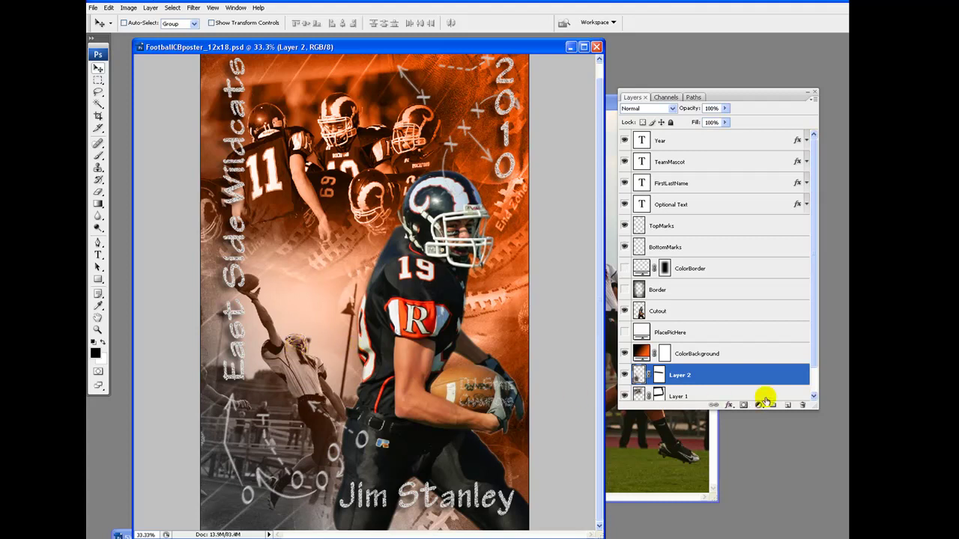
- Nudge the player Cutout layer slightly down and right
click(716, 384)
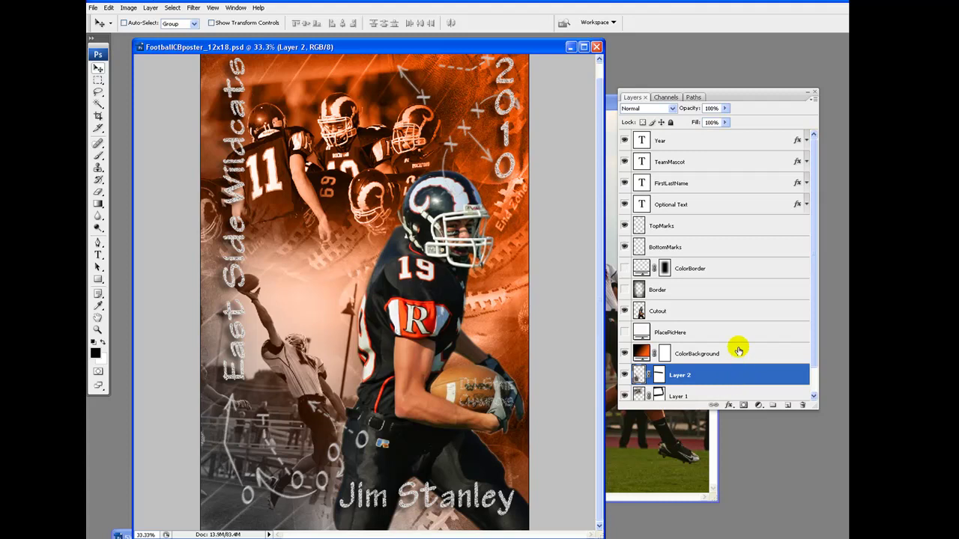
click(729, 311)
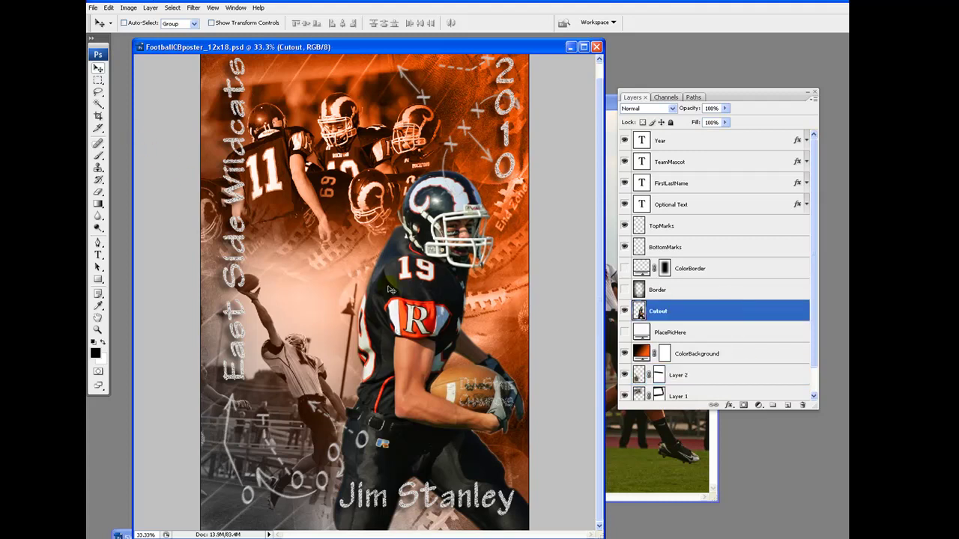
drag(405, 289, 412, 294)
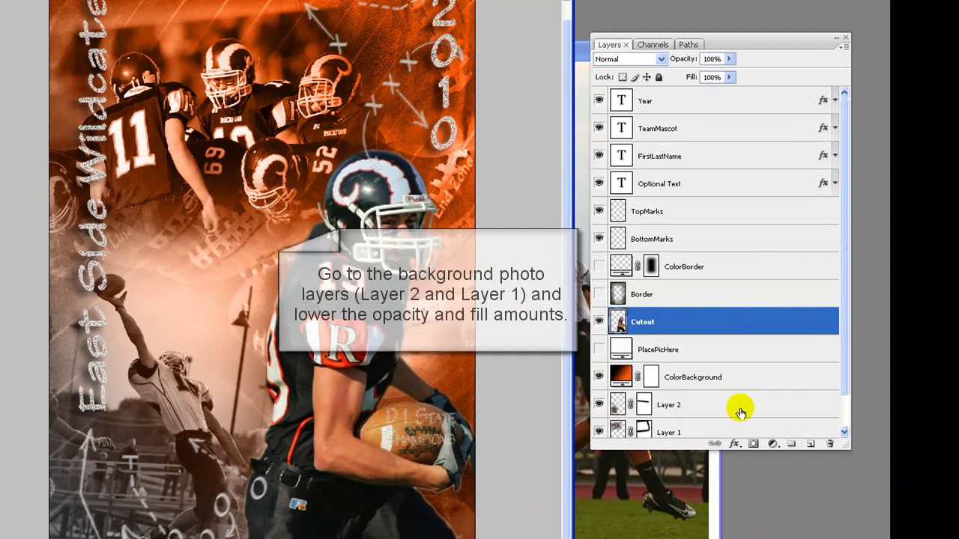
- Fade Layer 2's catch photo to 85% opacity and 95% fill
click(740, 413)
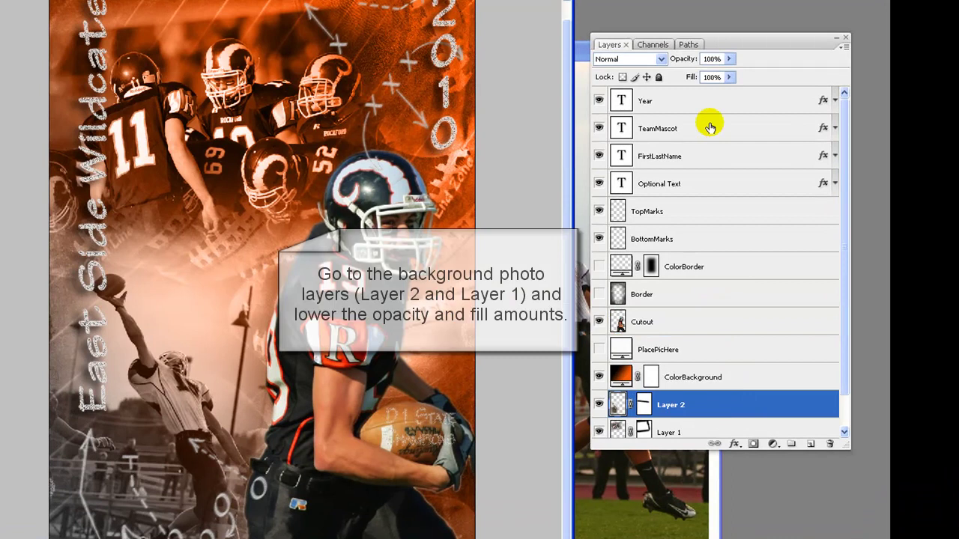
click(730, 59)
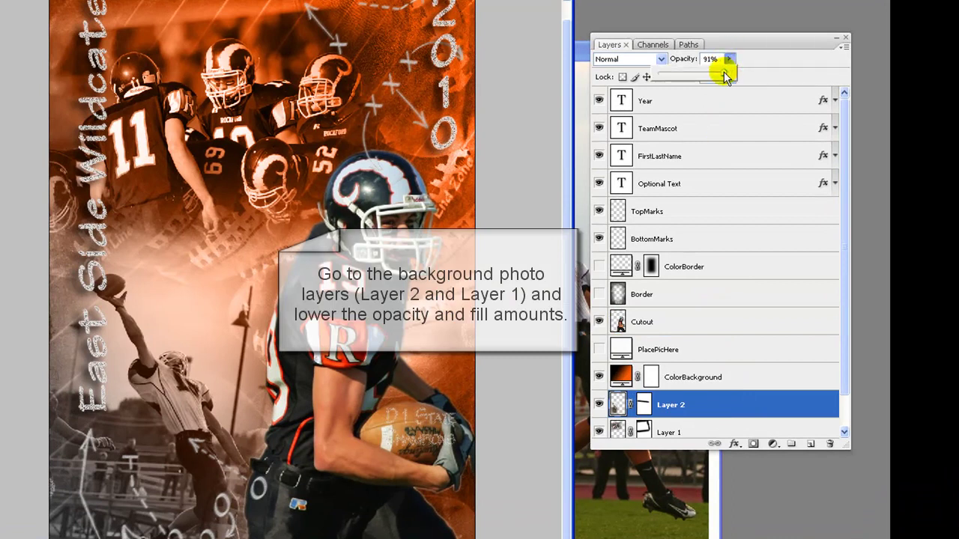
drag(724, 75, 723, 76)
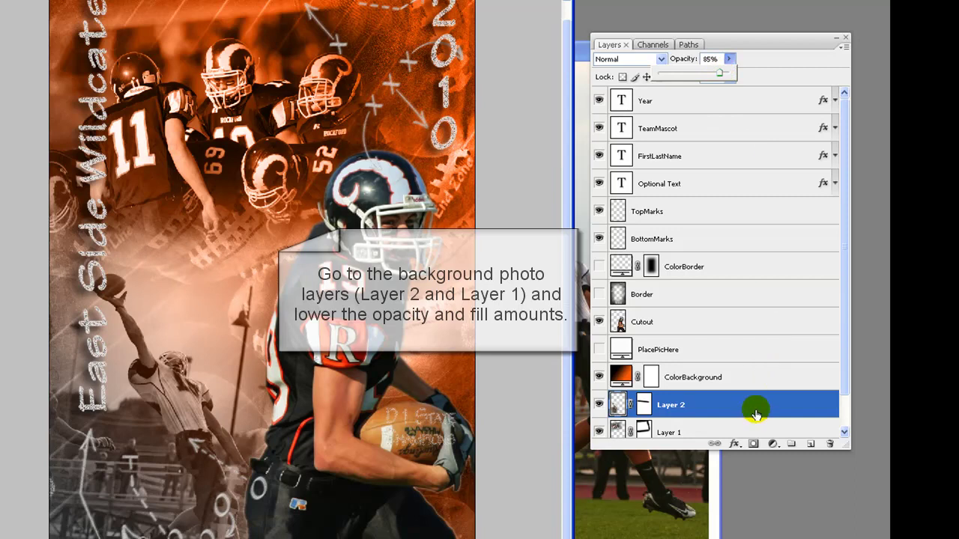
click(753, 74)
click(729, 77)
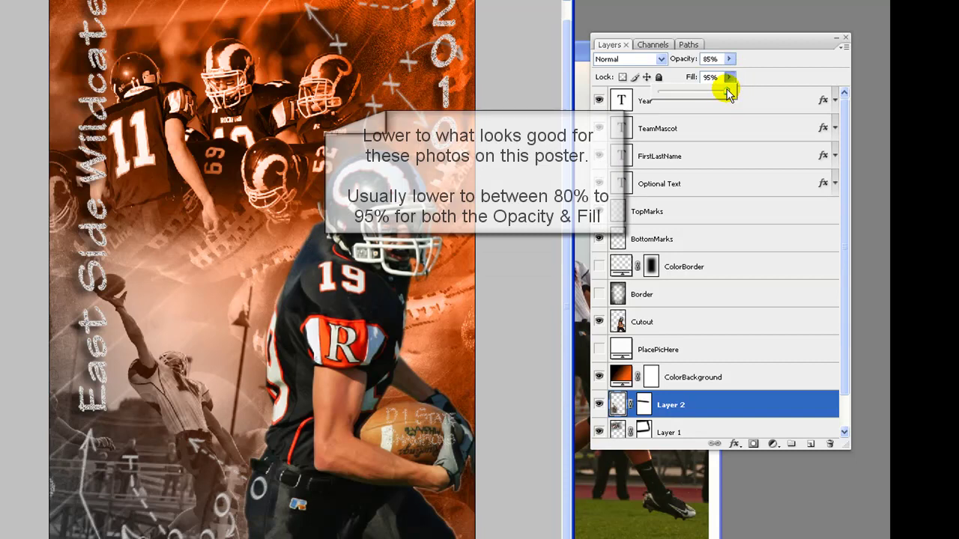
click(751, 427)
- Set Layer 1's team photo to 90% opacity and 90% fill
click(752, 427)
click(730, 59)
drag(730, 73, 726, 75)
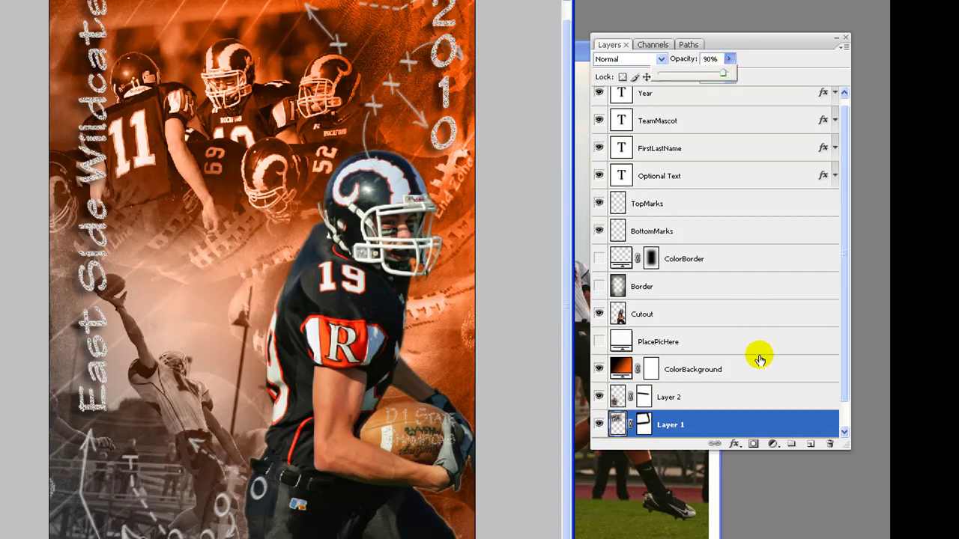
click(772, 74)
click(729, 77)
drag(730, 90, 724, 93)
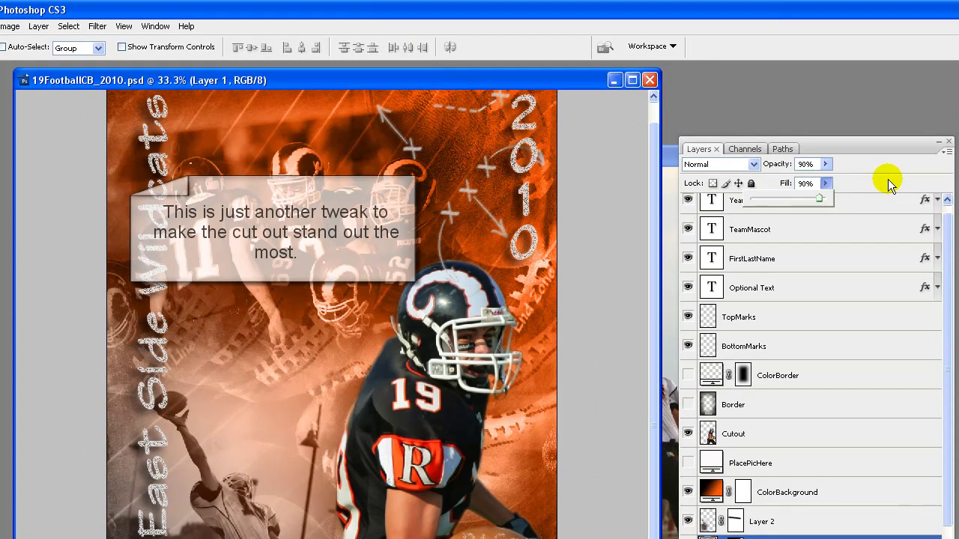
- Duplicate the Cutout layer and place Cutout copy just below Cutout
click(823, 434)
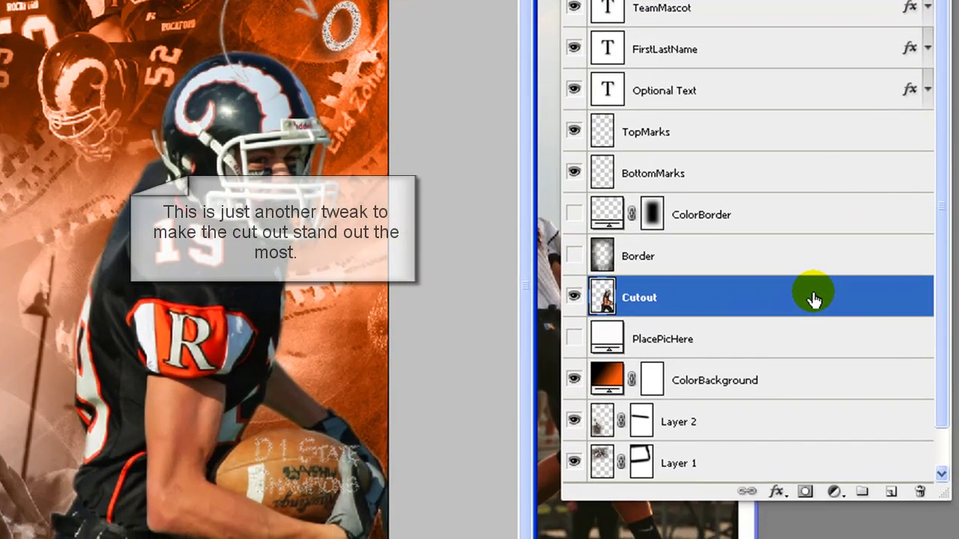
drag(860, 432, 874, 472)
drag(839, 355, 892, 491)
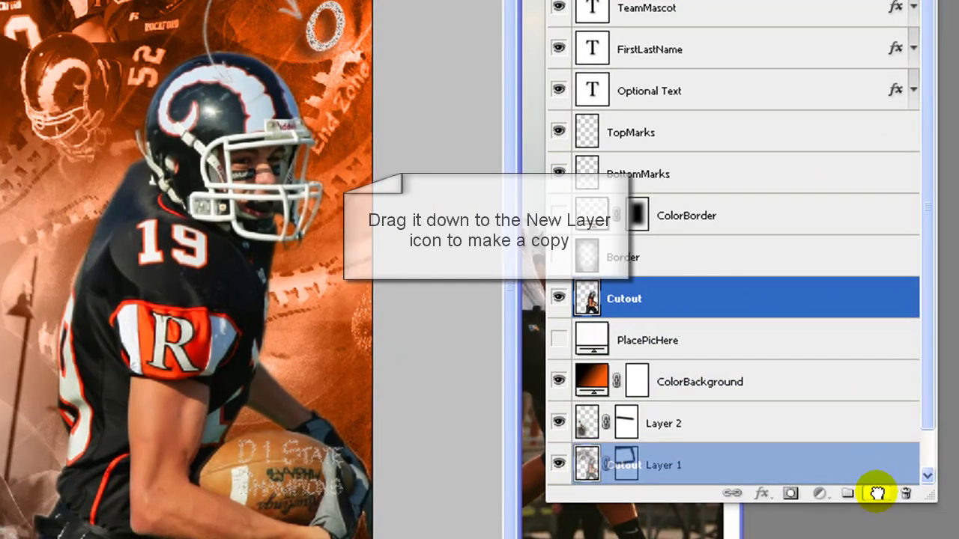
drag(876, 493, 877, 493)
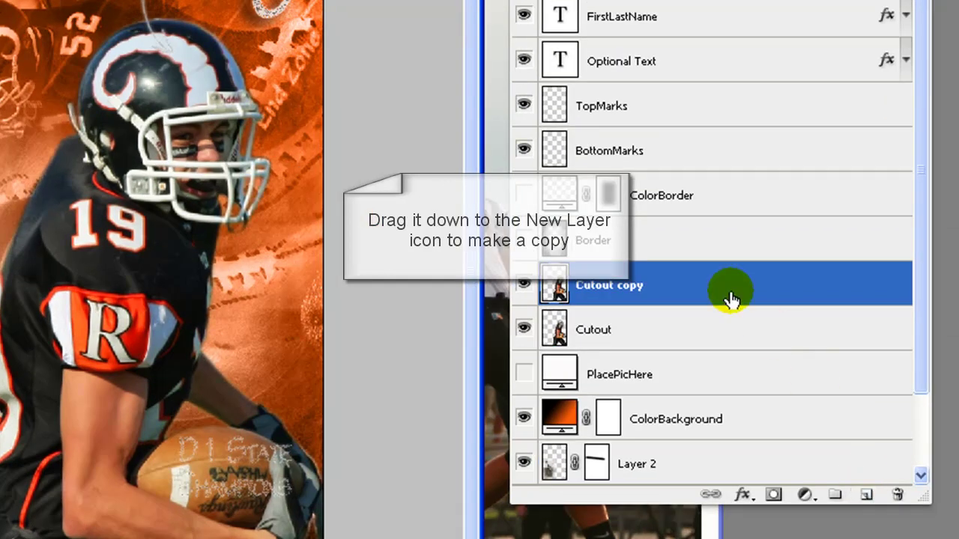
drag(748, 305, 732, 347)
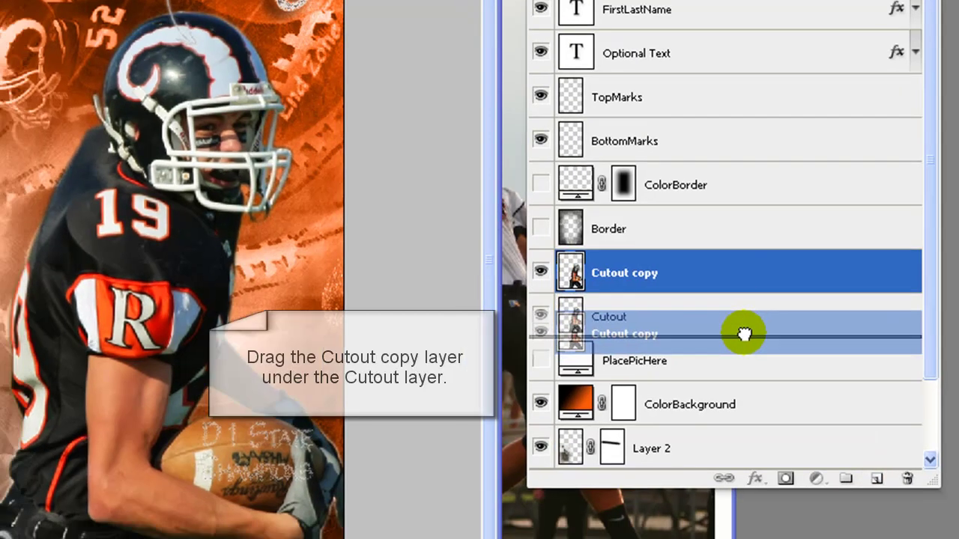
drag(744, 334, 744, 337)
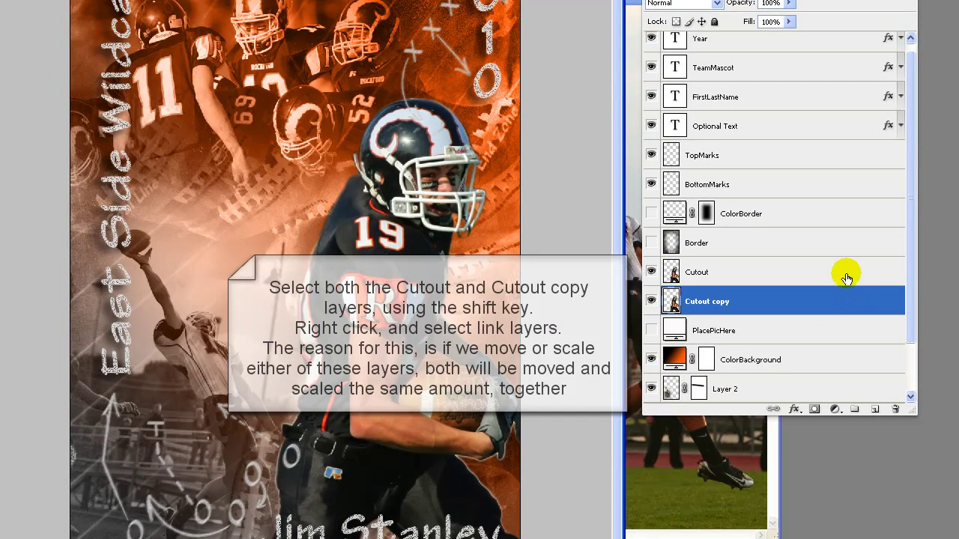
- Link the Cutout and Cutout copy layers, then select Cutout copy alone
shift+click(847, 278)
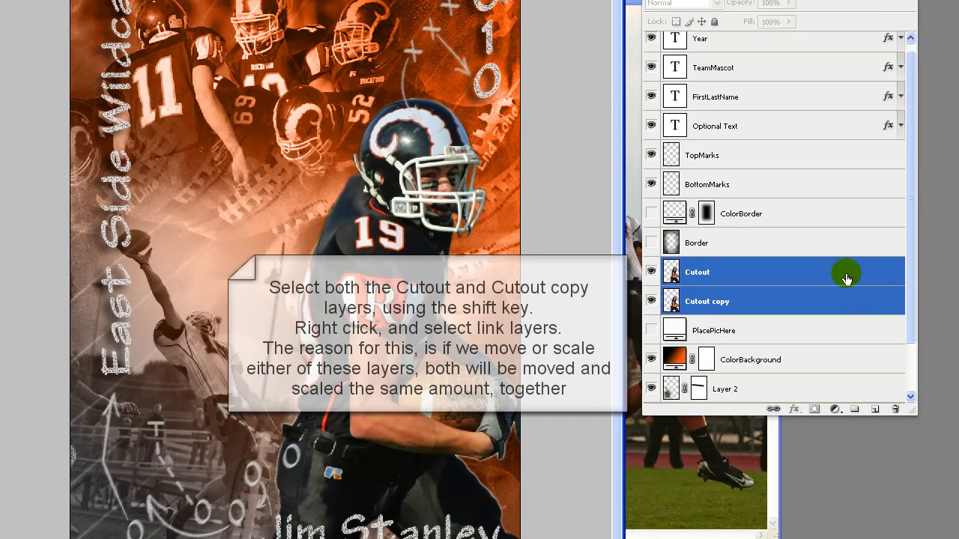
right_click(847, 278)
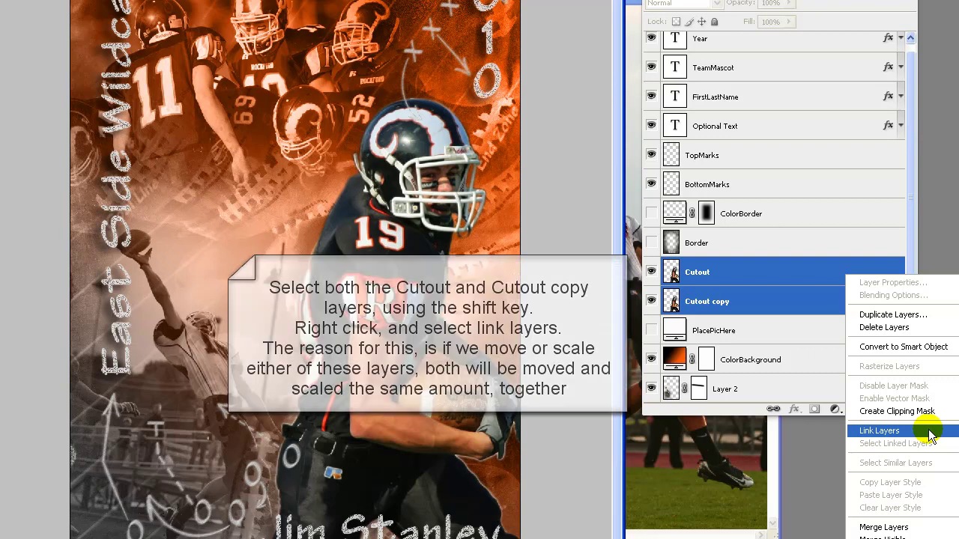
click(928, 435)
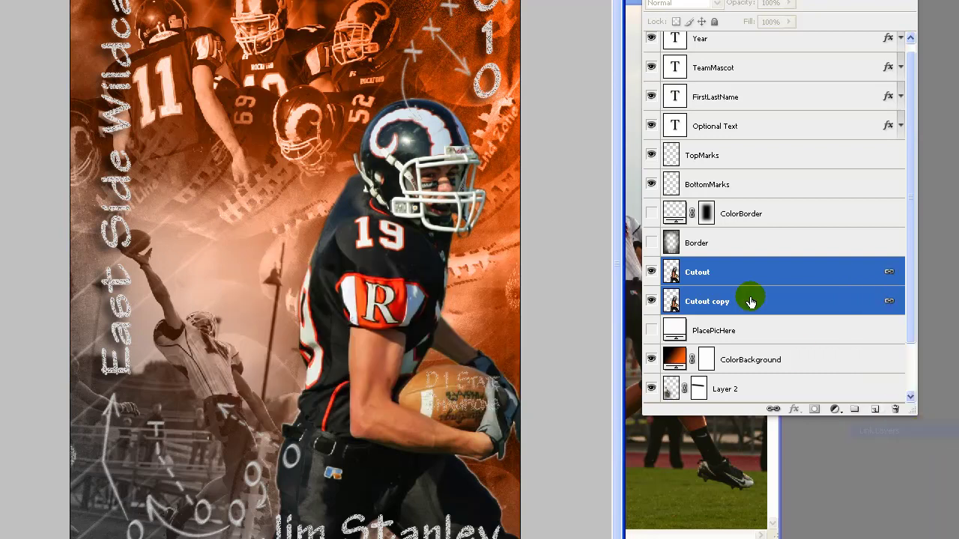
click(813, 307)
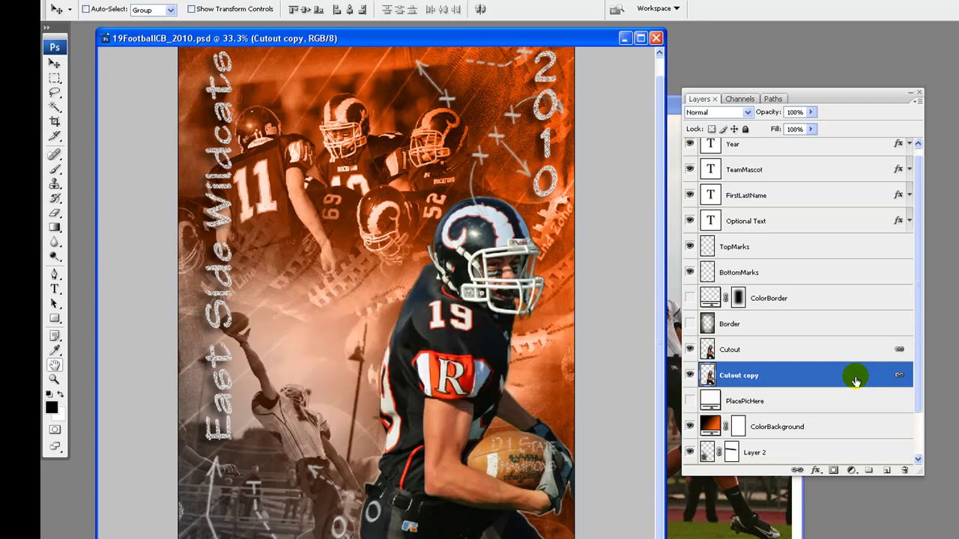
- In Cutout copy's Layer Style presets, try drop shadow styles such as AA Black Shadow
double_click(856, 381)
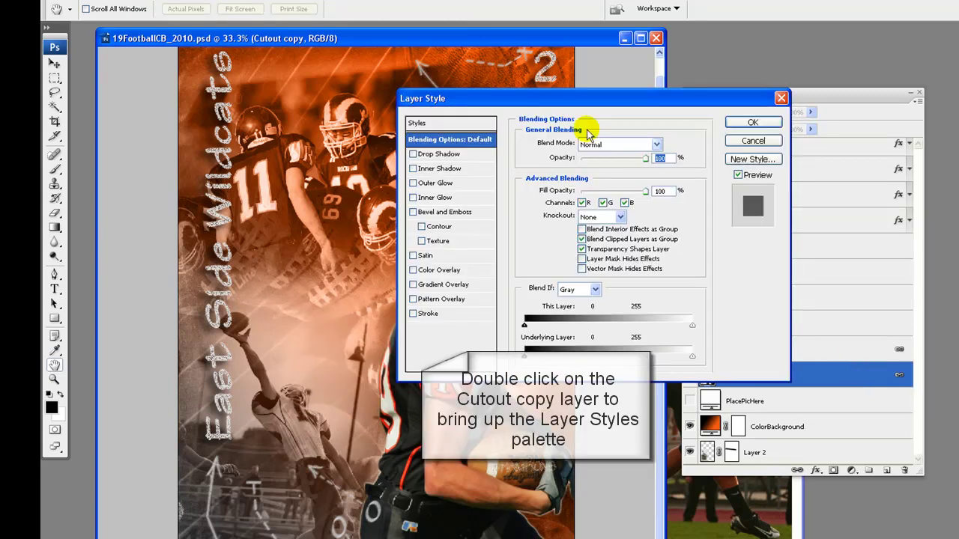
drag(587, 100, 742, 59)
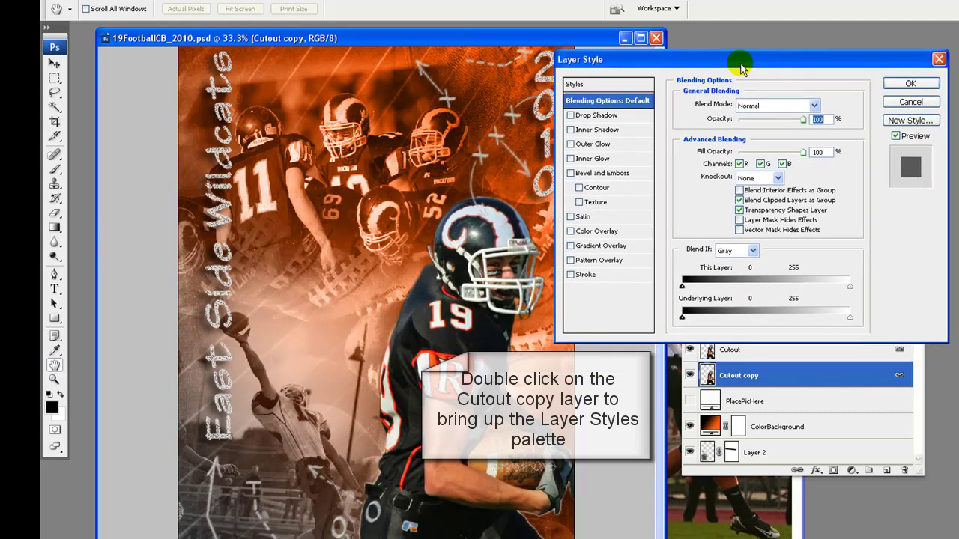
click(613, 86)
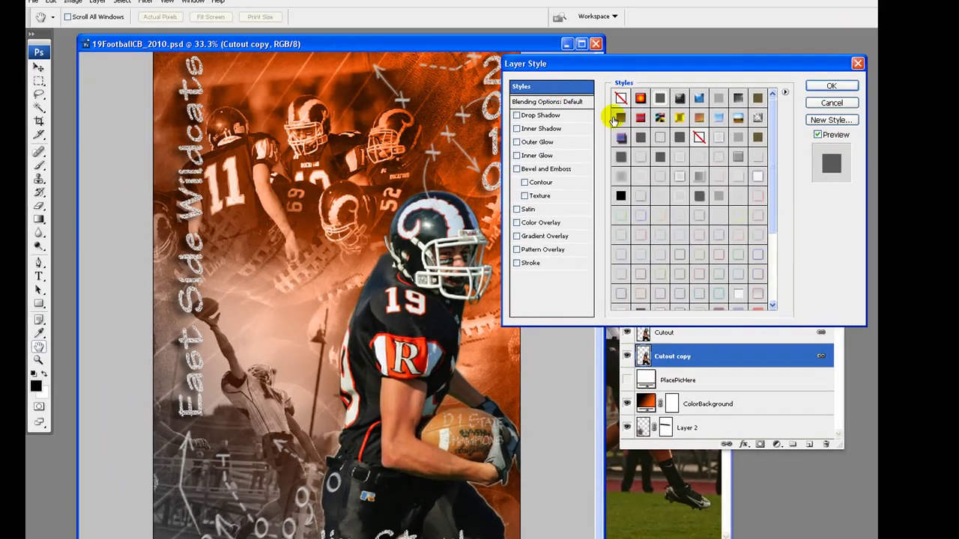
click(613, 118)
click(718, 217)
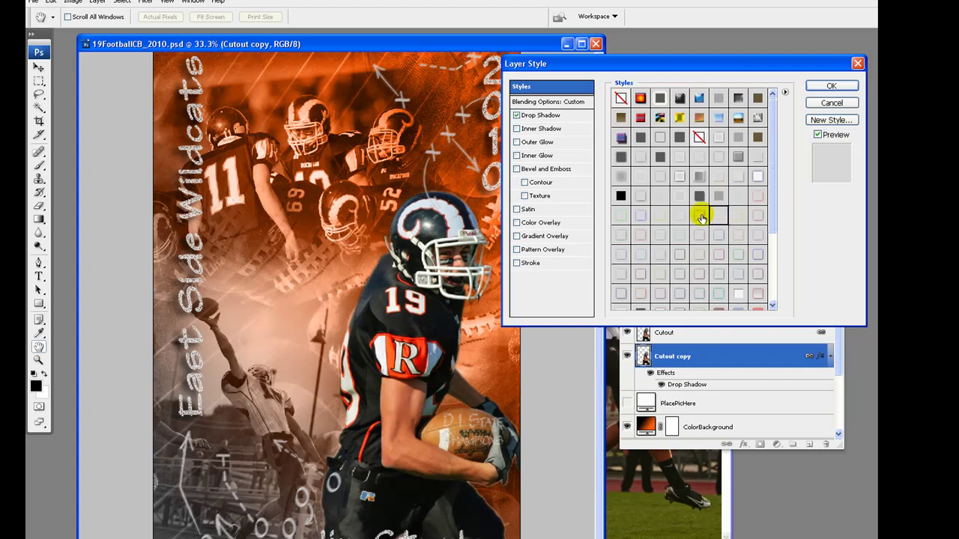
click(698, 216)
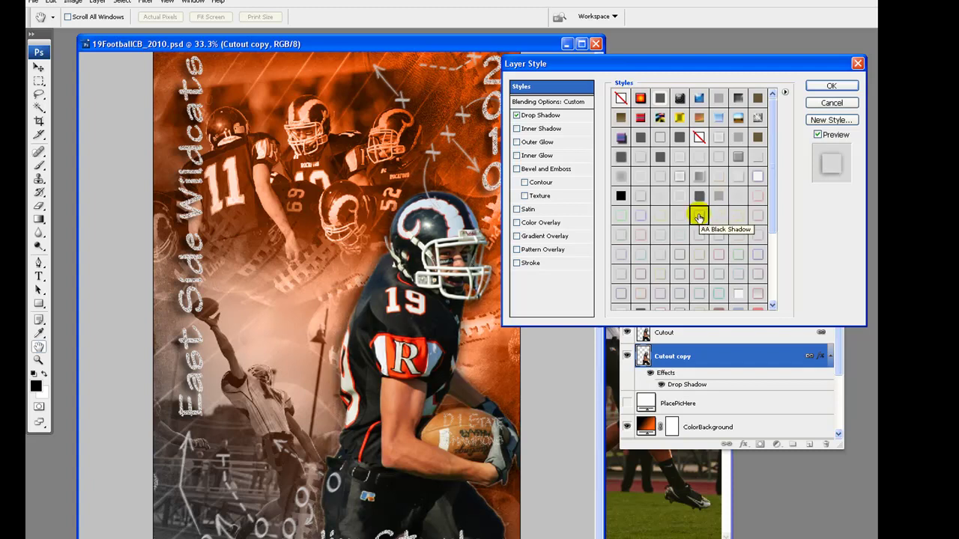
- Settle on a preset with only drop shadow and outer glow, and confirm the style
scroll(698, 216, down, 2)
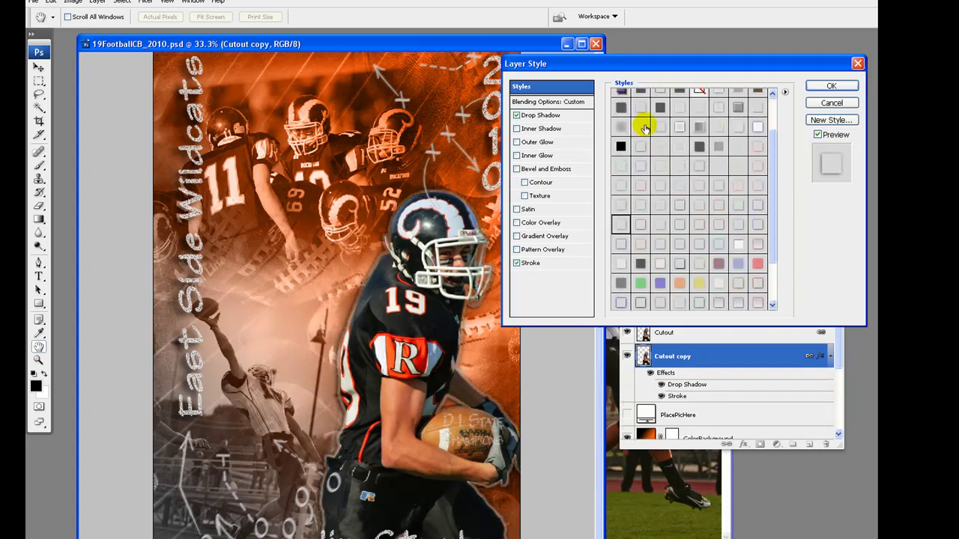
click(638, 127)
click(621, 128)
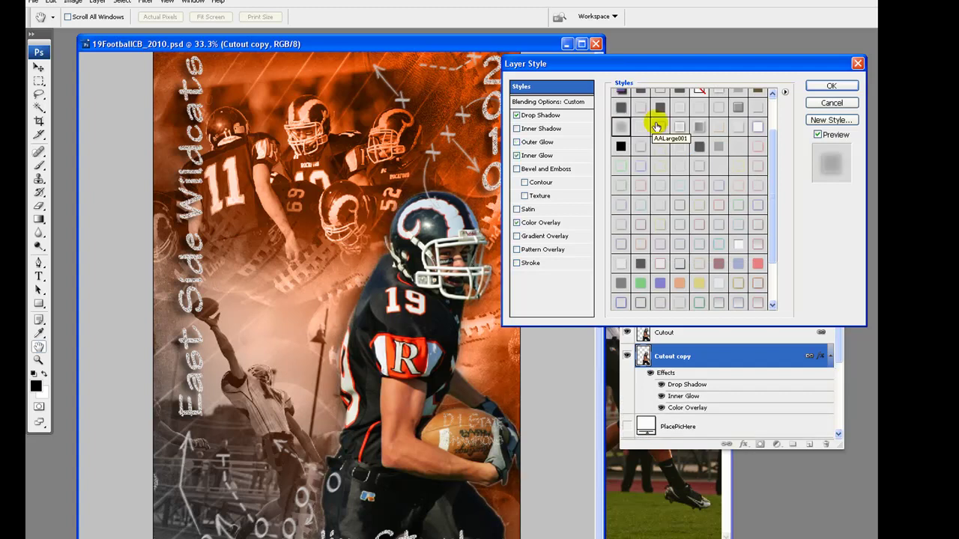
click(716, 108)
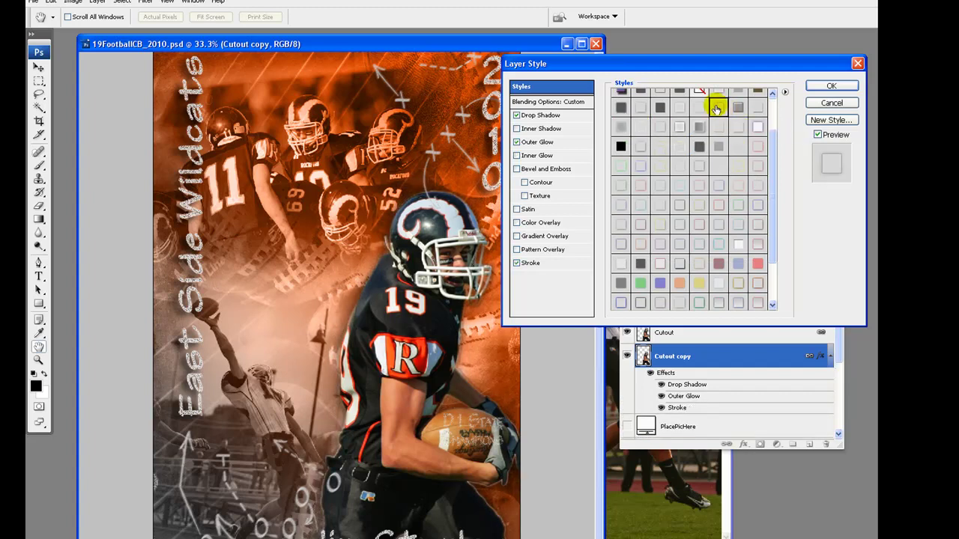
click(739, 146)
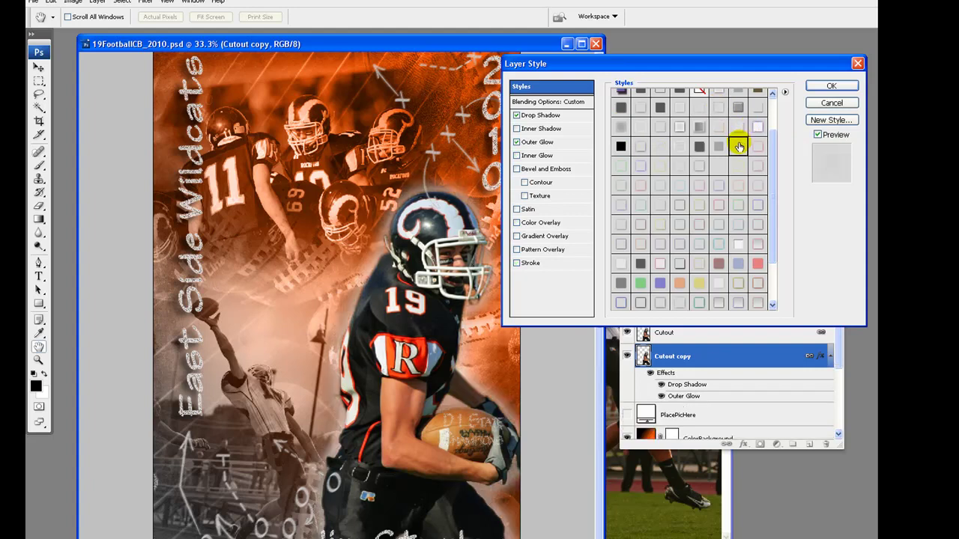
click(833, 87)
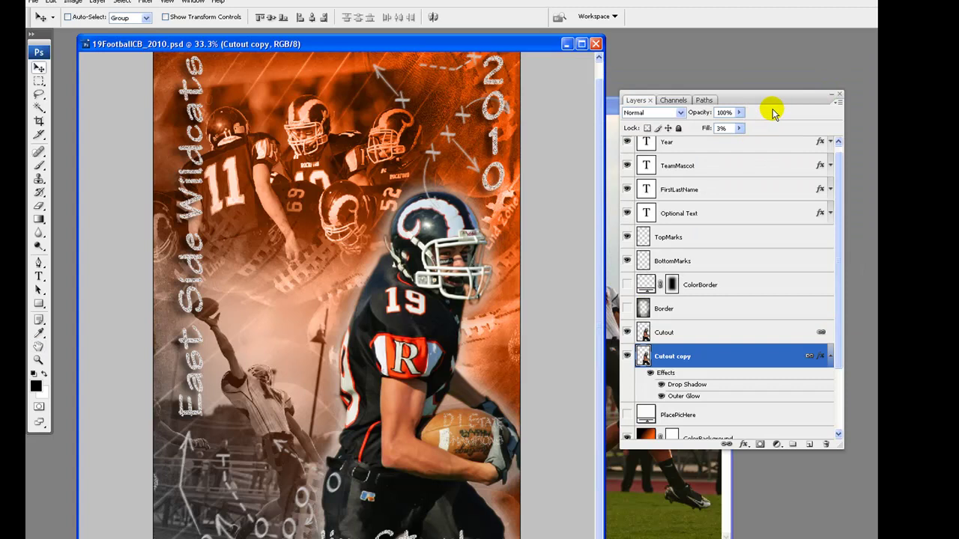
- Lower Cutout copy's opacity to 40% to soften its glow and shadow halo
click(739, 113)
drag(741, 125, 703, 127)
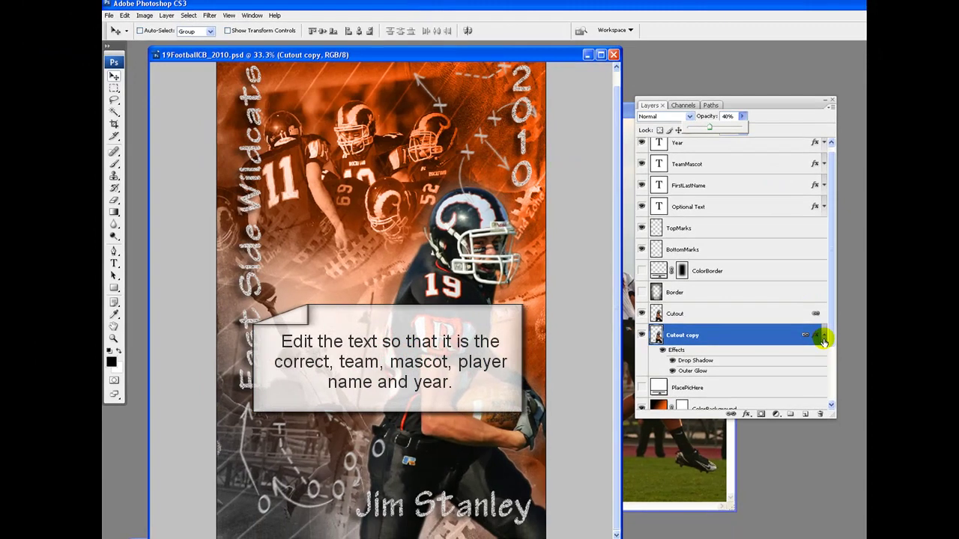
click(829, 360)
scroll(824, 351, down, 2)
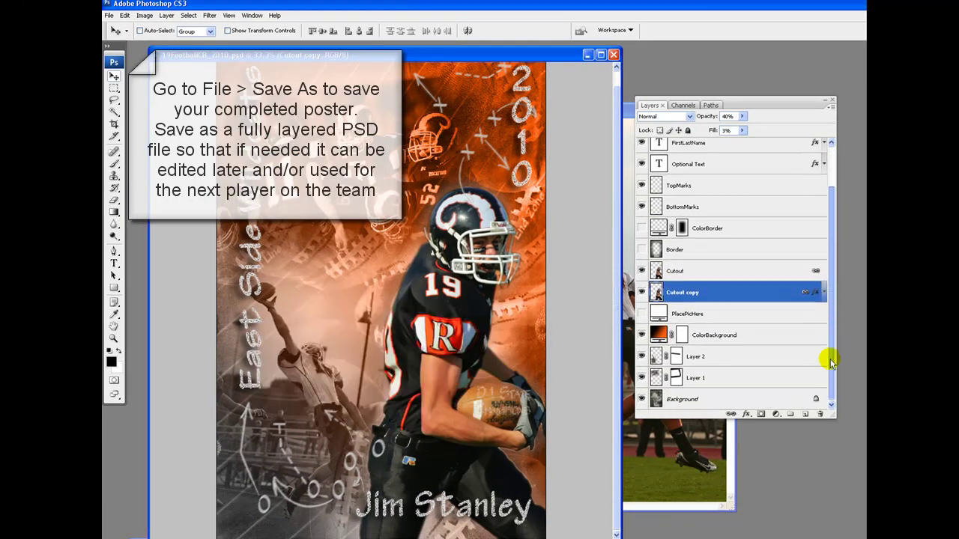
drag(830, 363, 830, 355)
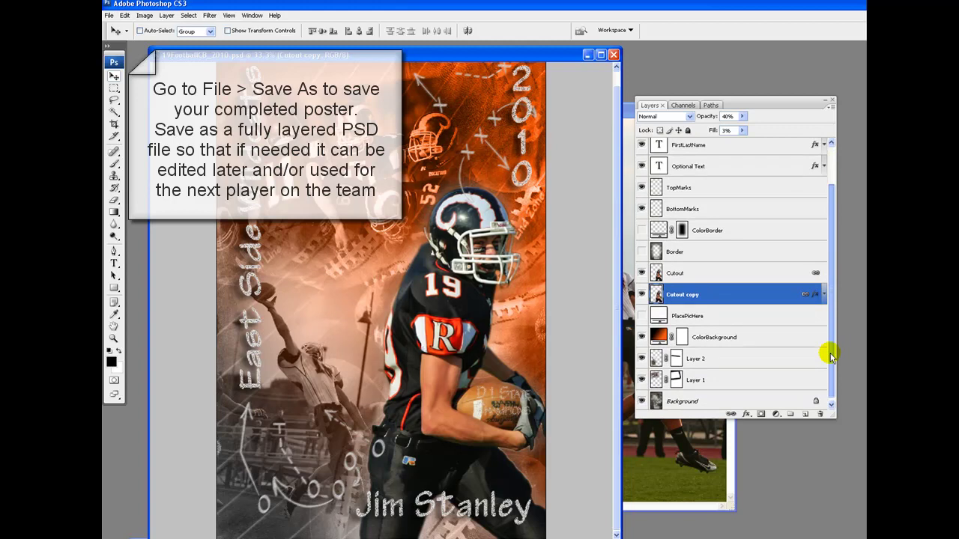
drag(830, 355, 828, 326)
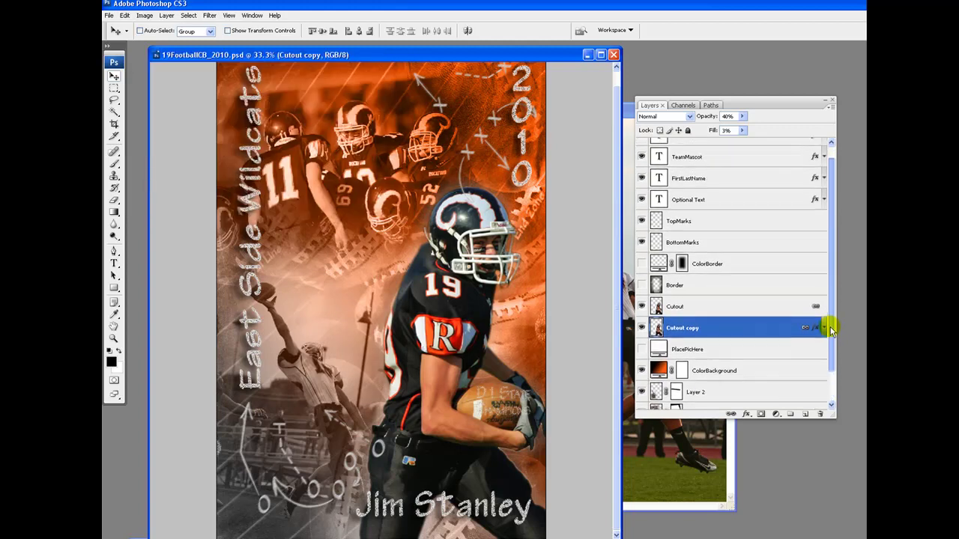